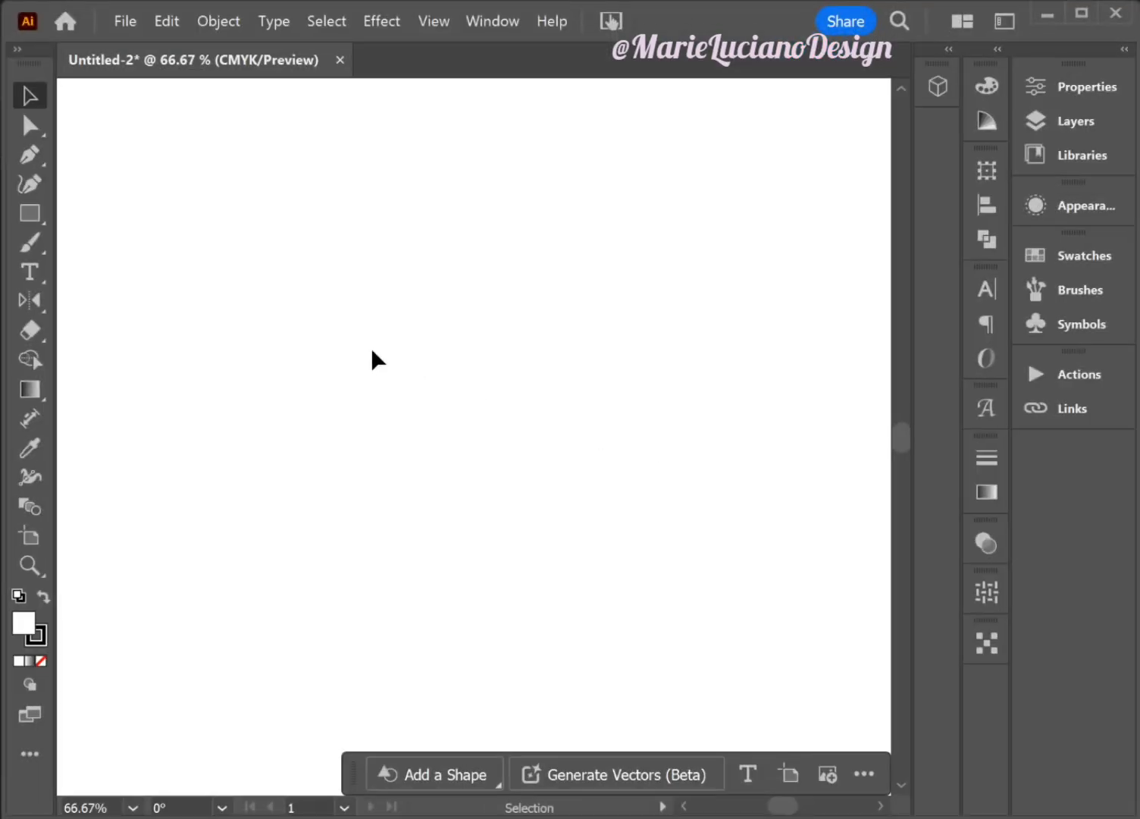
# - Draw a circle in the upper middle of the artboard and fill it with orange, RGB 255, 133, 0
pyautogui.click(28, 210)
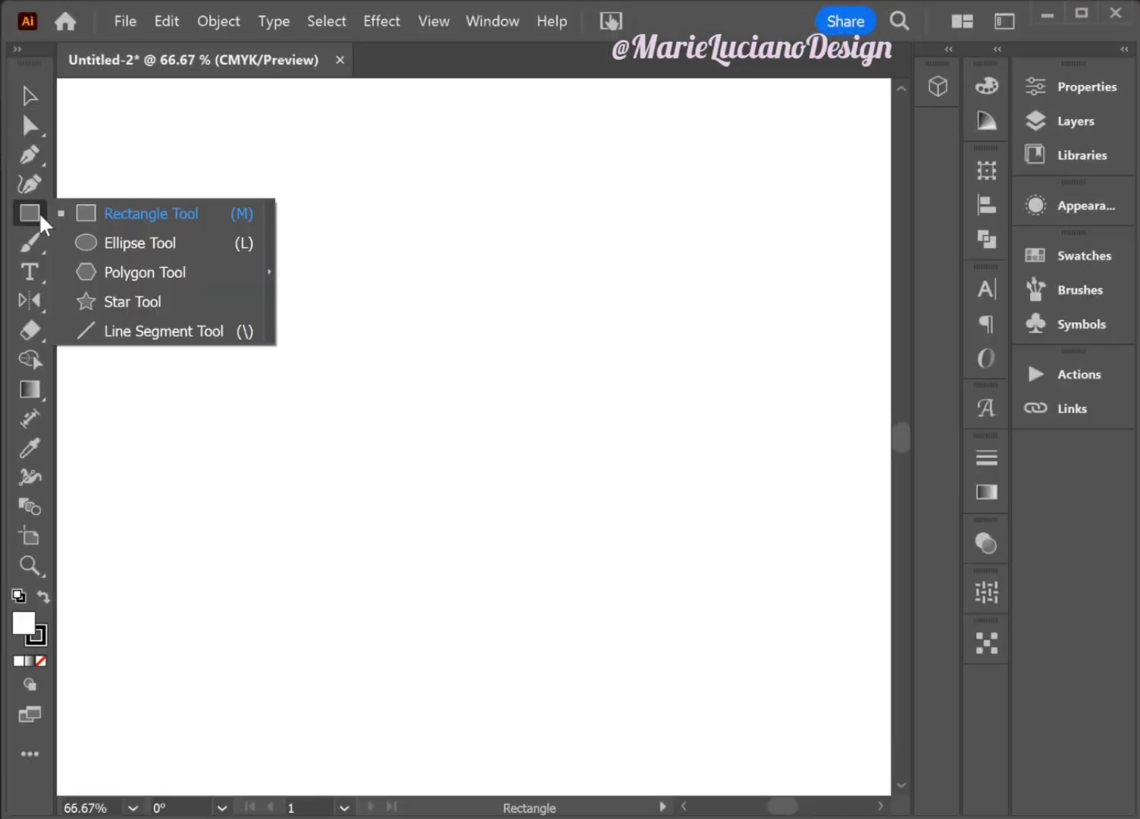
pyautogui.click(95, 237)
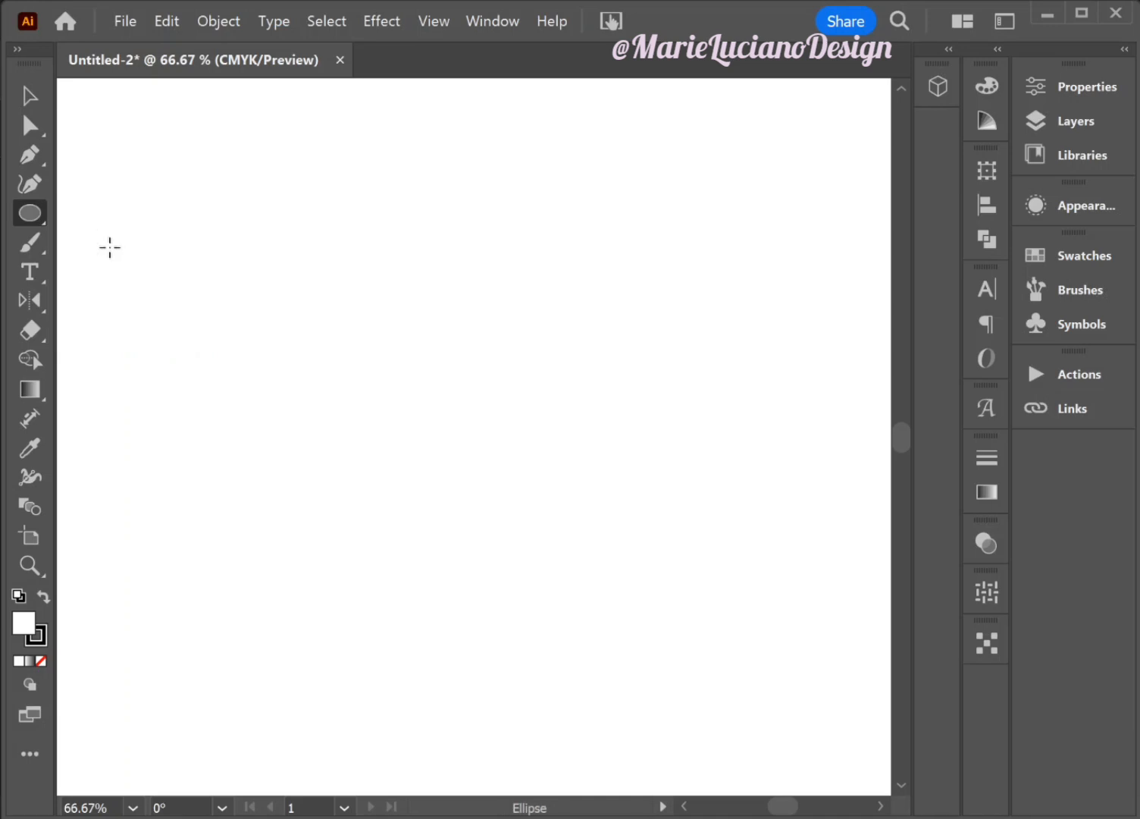
pyautogui.moveTo(432, 310); pyautogui.dragTo(364, 219)
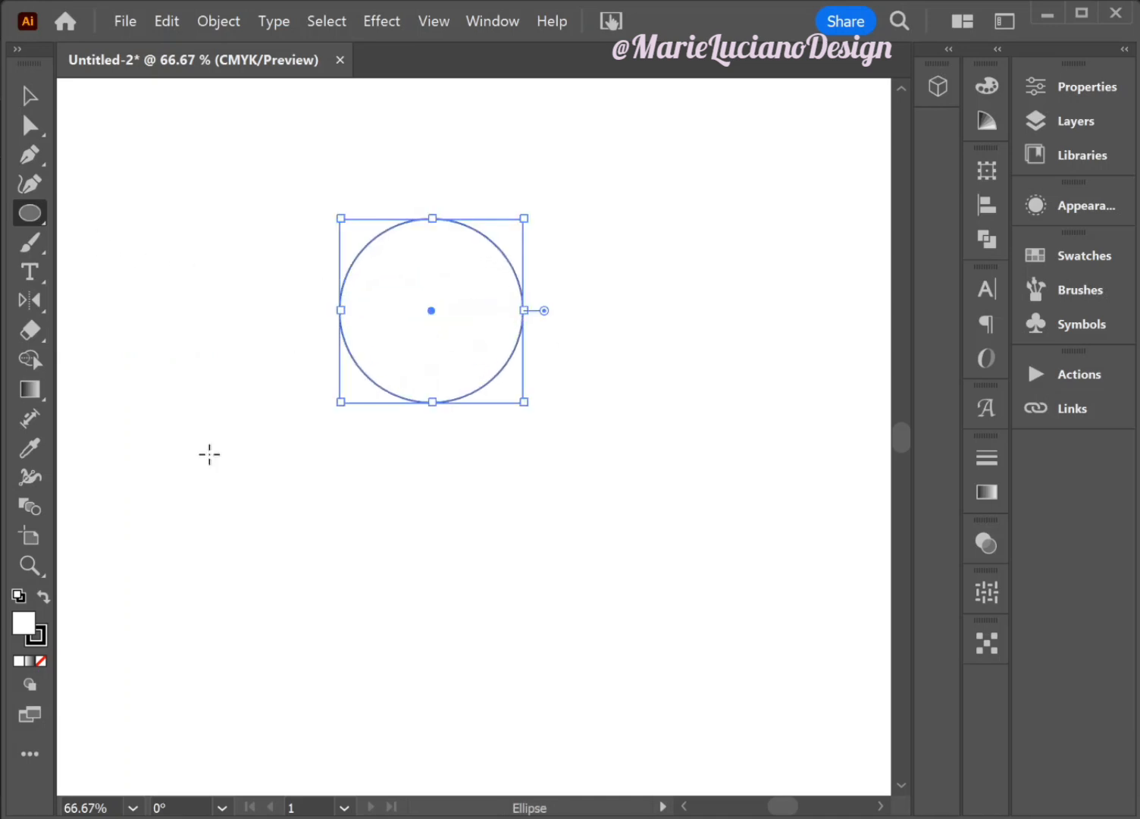
pyautogui.doubleClick(31, 628)
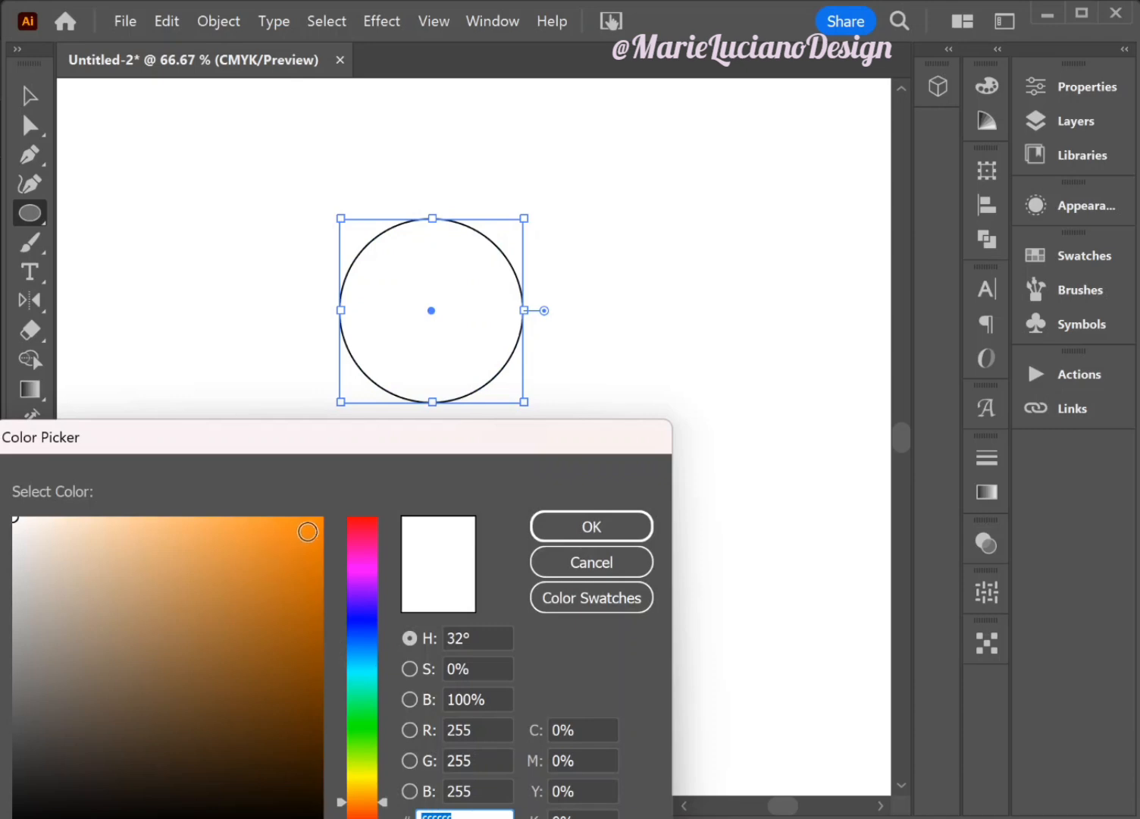
pyautogui.click(328, 518)
pyautogui.moveTo(328, 518); pyautogui.dragTo(347, 508)
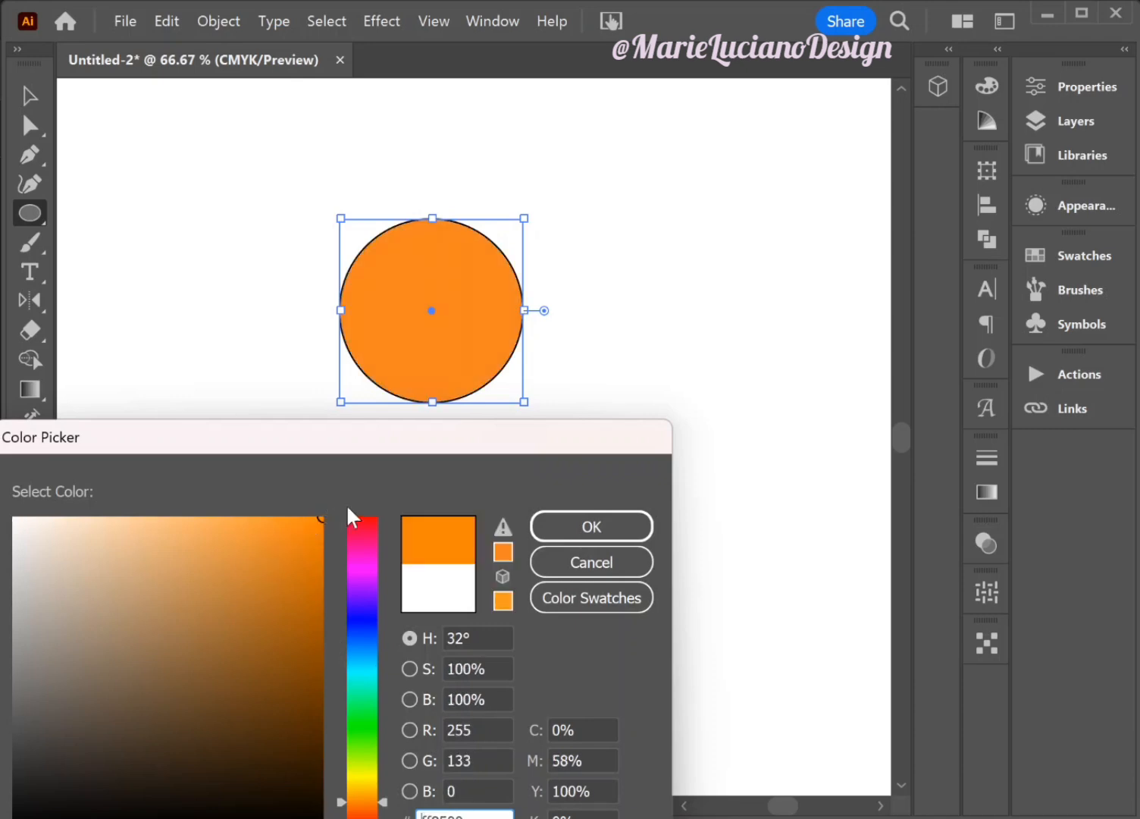
pyautogui.click(591, 526)
# - Remove the stroke from the orange circle
pyautogui.click(44, 659)
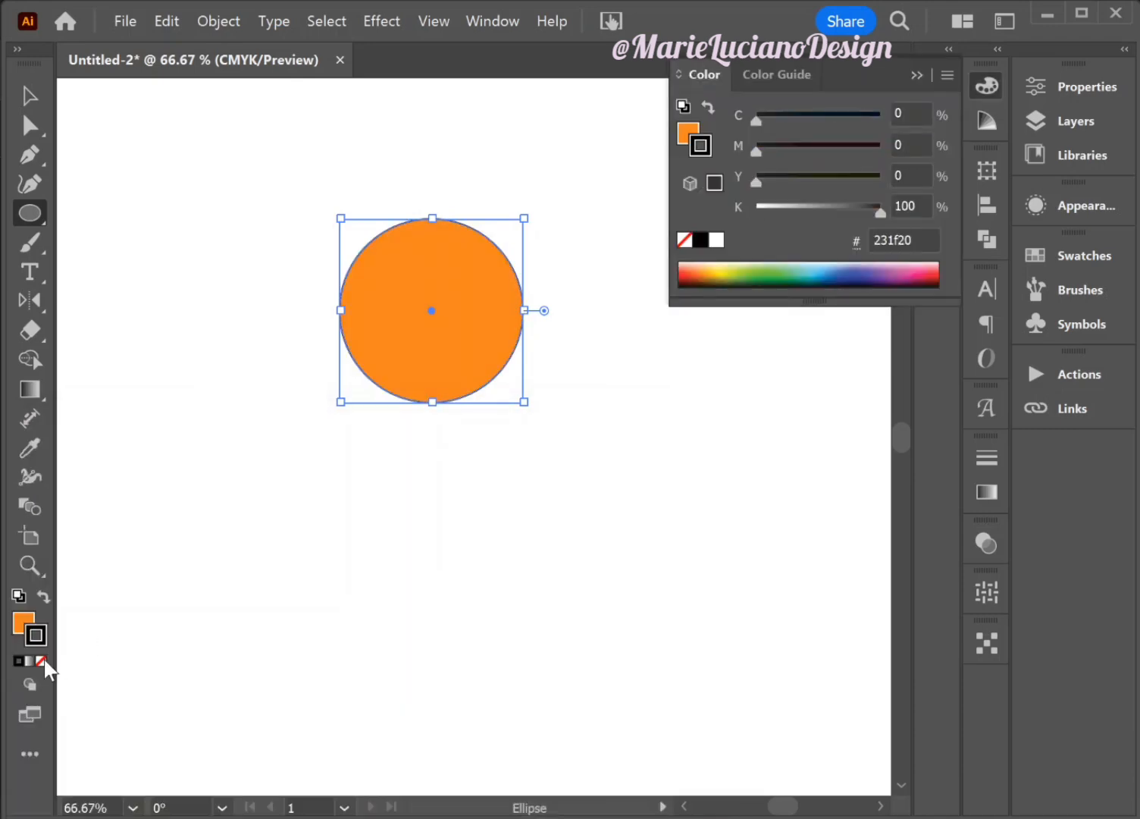
pyautogui.click(43, 661)
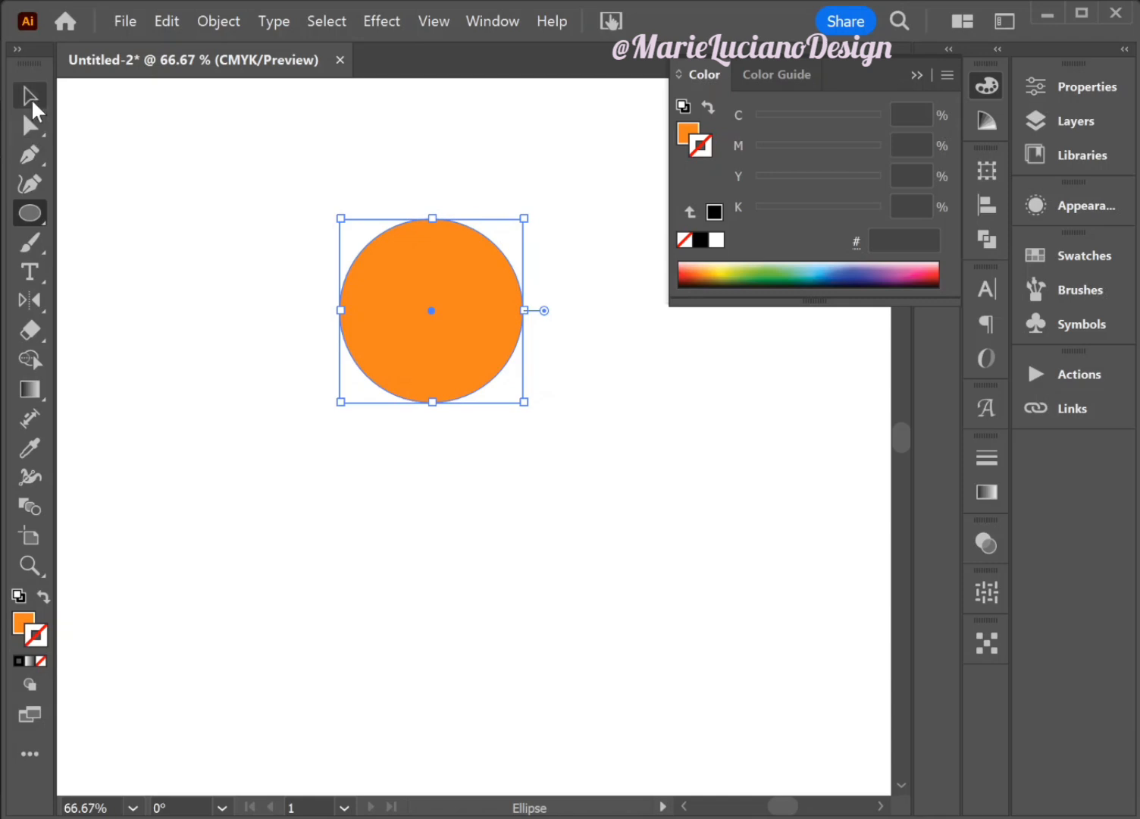
pyautogui.click(33, 105)
pyautogui.click(907, 74)
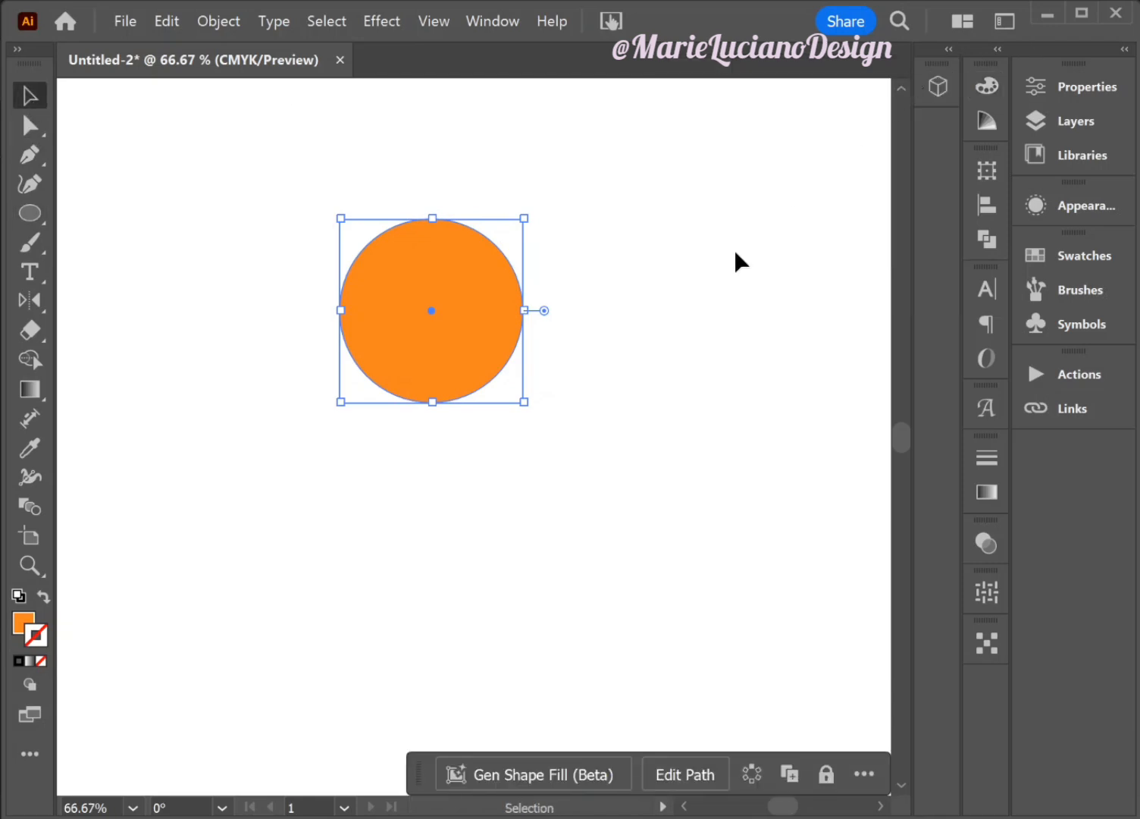
# - Duplicate the orange circle straight below the original and fill the copy with blue #3d90ea
pyautogui.moveTo(503, 322); pyautogui.dragTo(510, 611)
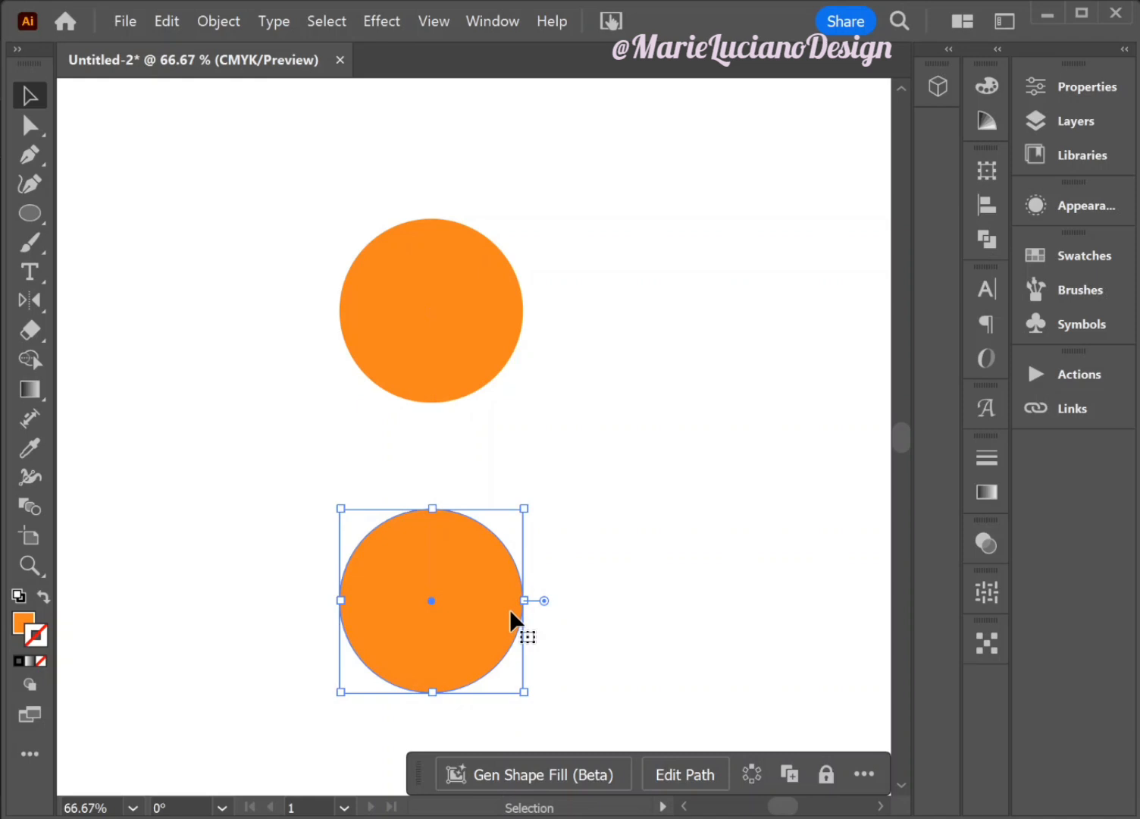
pyautogui.doubleClick(21, 630)
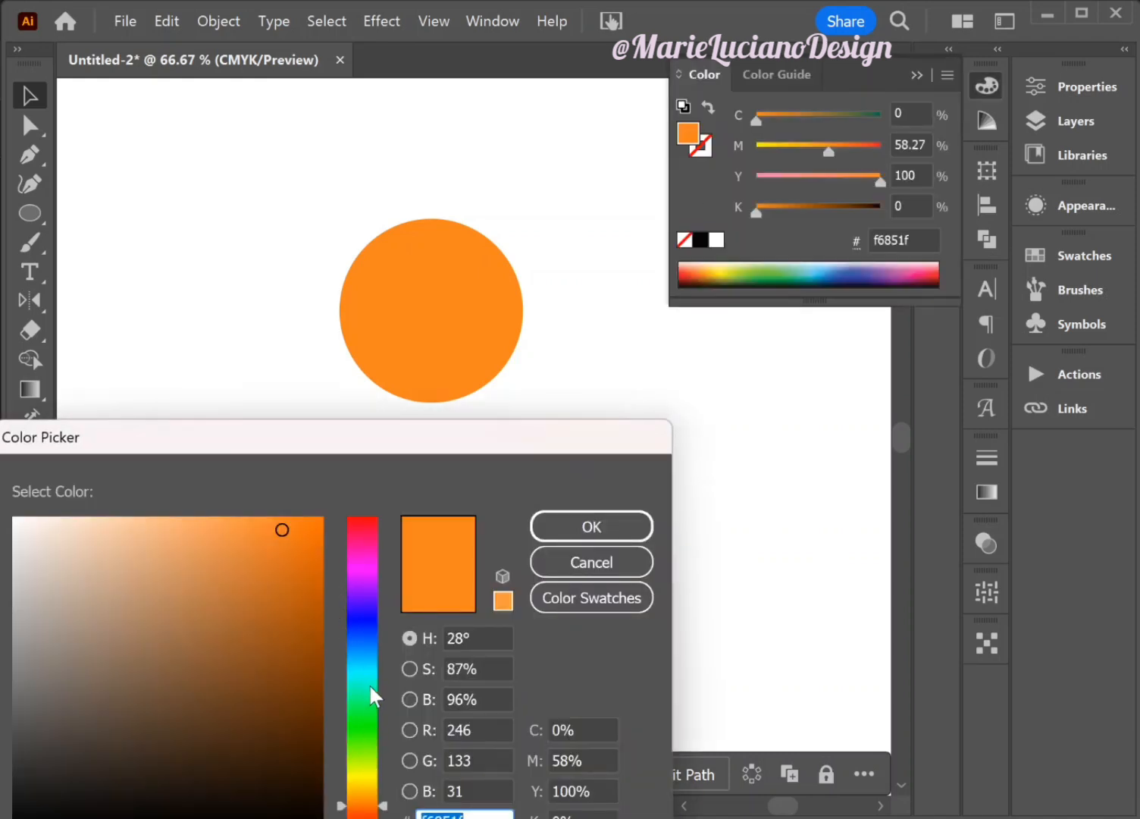
pyautogui.click(361, 563)
pyautogui.moveTo(360, 658)
pyautogui.mouseDown()
pyautogui.moveTo(365, 643)
pyautogui.moveTo(366, 662)
pyautogui.mouseUp()
pyautogui.click(242, 541)
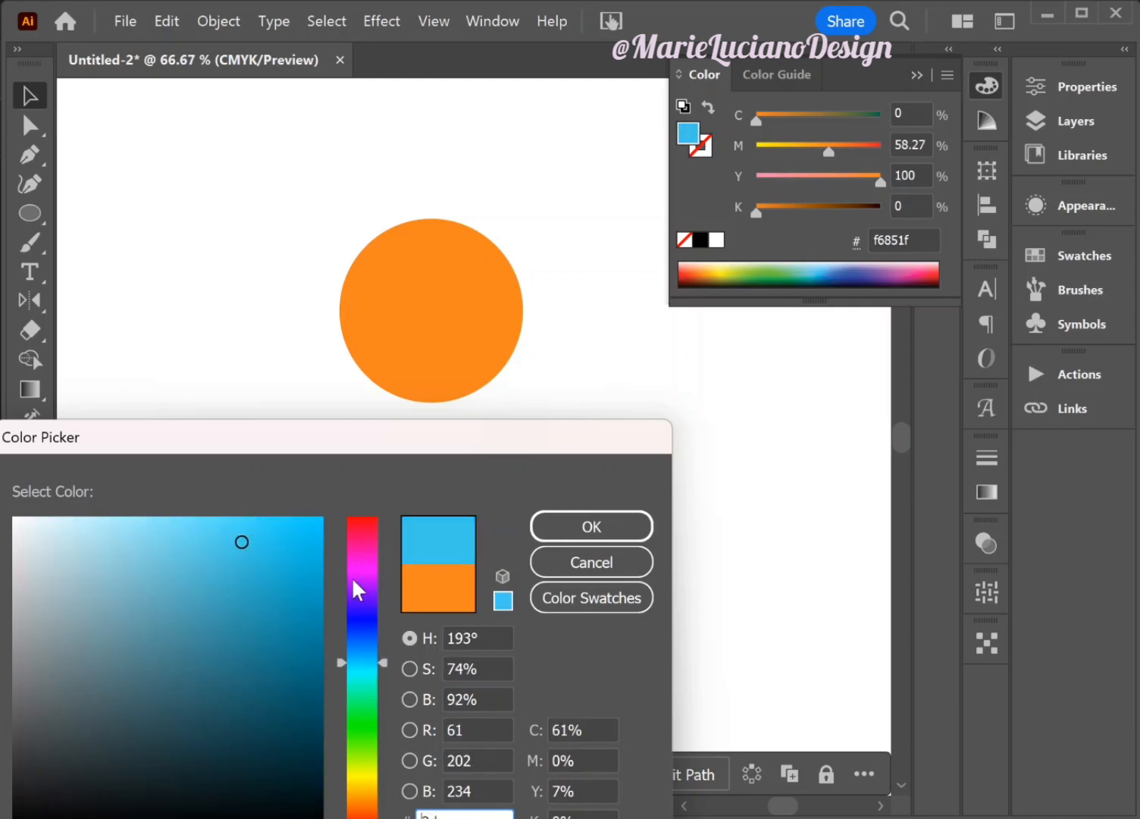
pyautogui.click(362, 646)
pyautogui.click(629, 529)
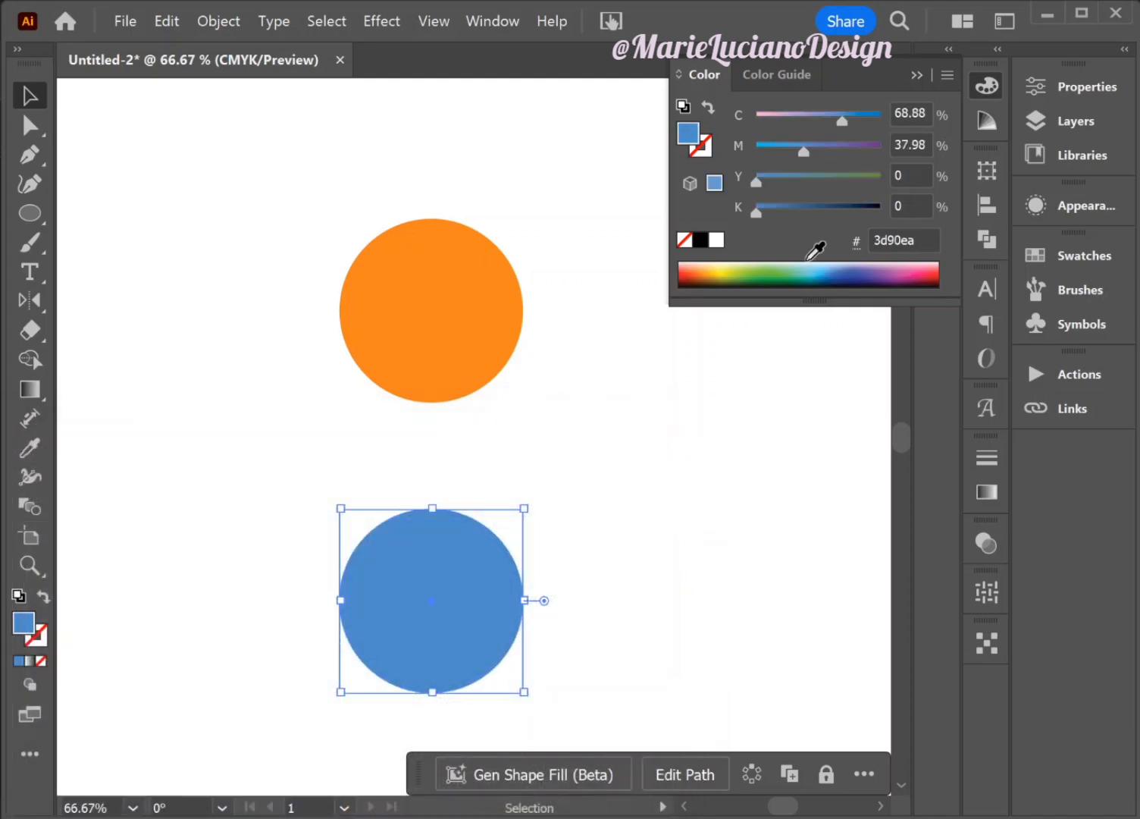
pyautogui.click(918, 73)
pyautogui.scroll(-1, 740, 322)
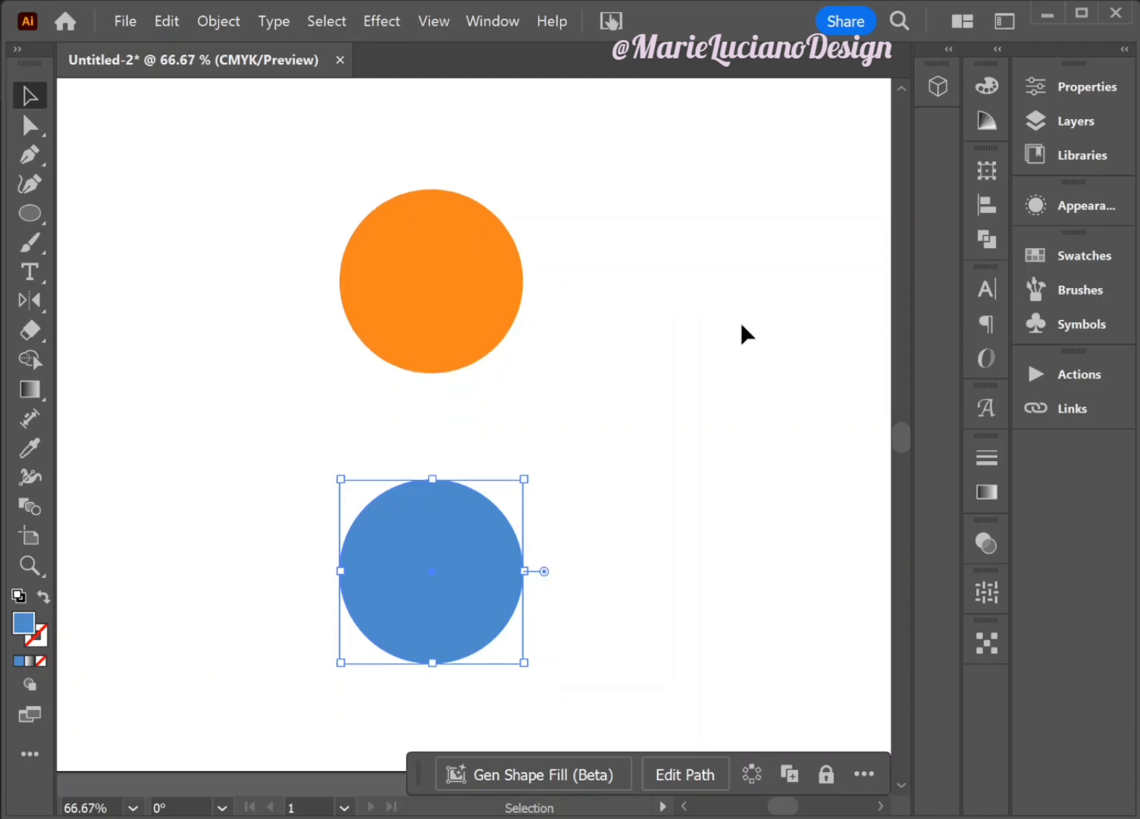
pyautogui.click(304, 440)
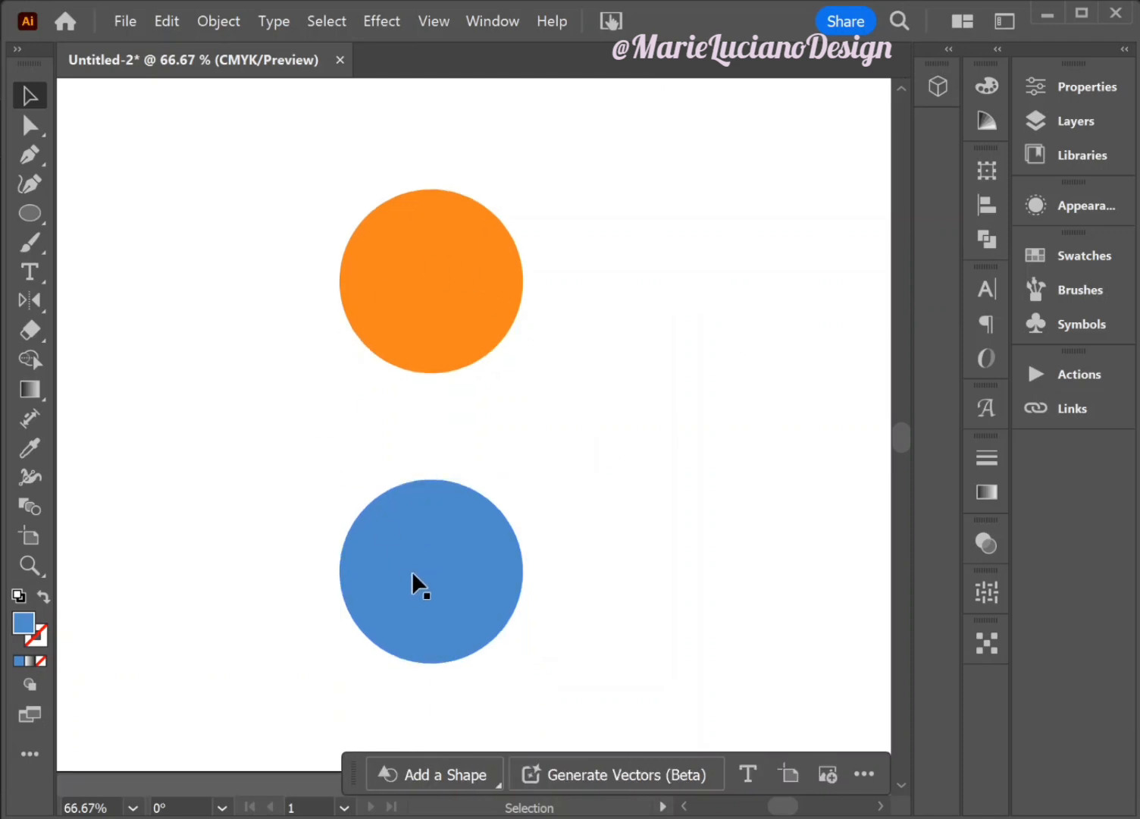
# - Apply the Pucker & Bloat effect to the orange circle at -65%, making a four-pointed star
pyautogui.click(441, 324)
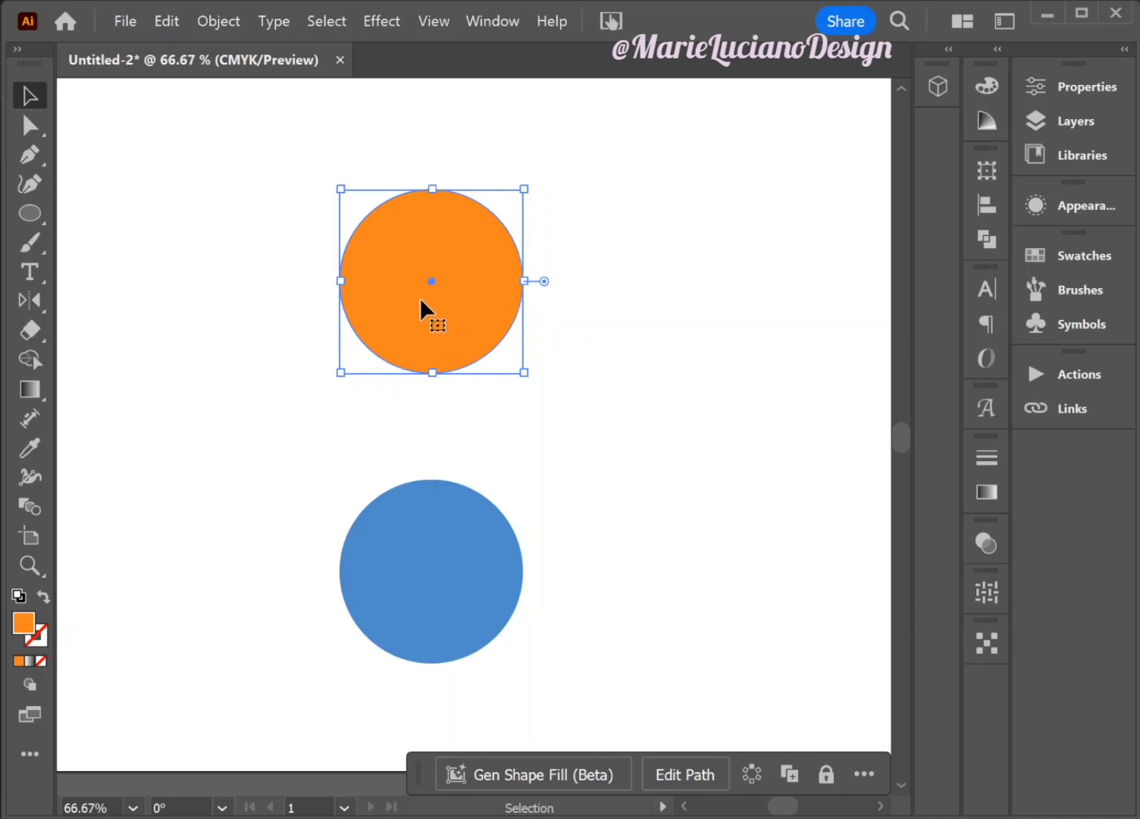
pyautogui.click(366, 14)
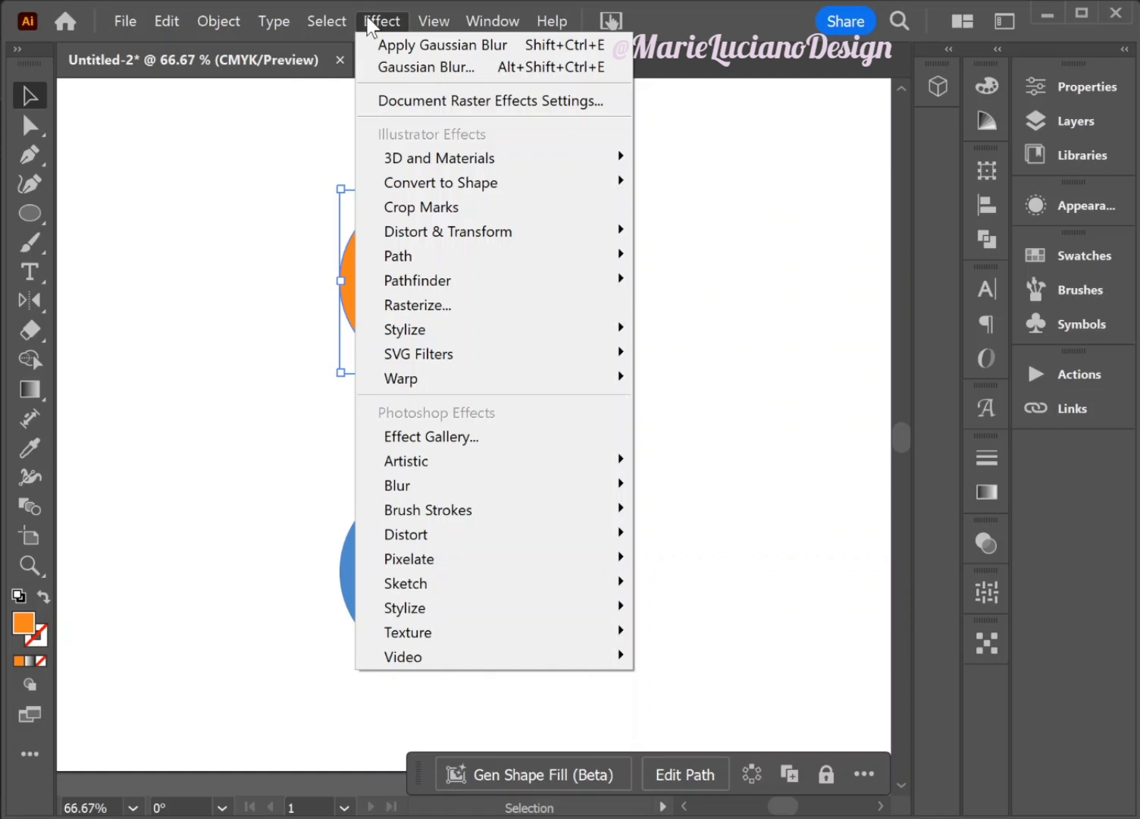
pyautogui.moveTo(394, 231)
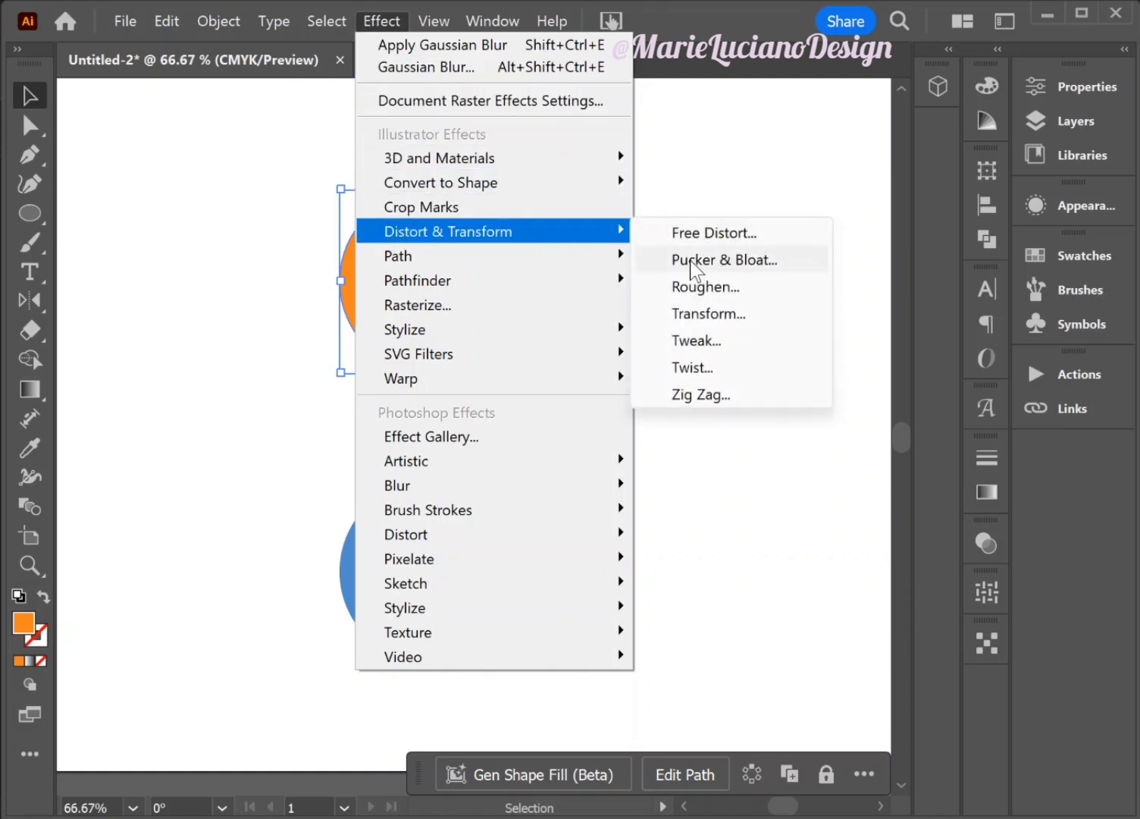
pyautogui.click(756, 258)
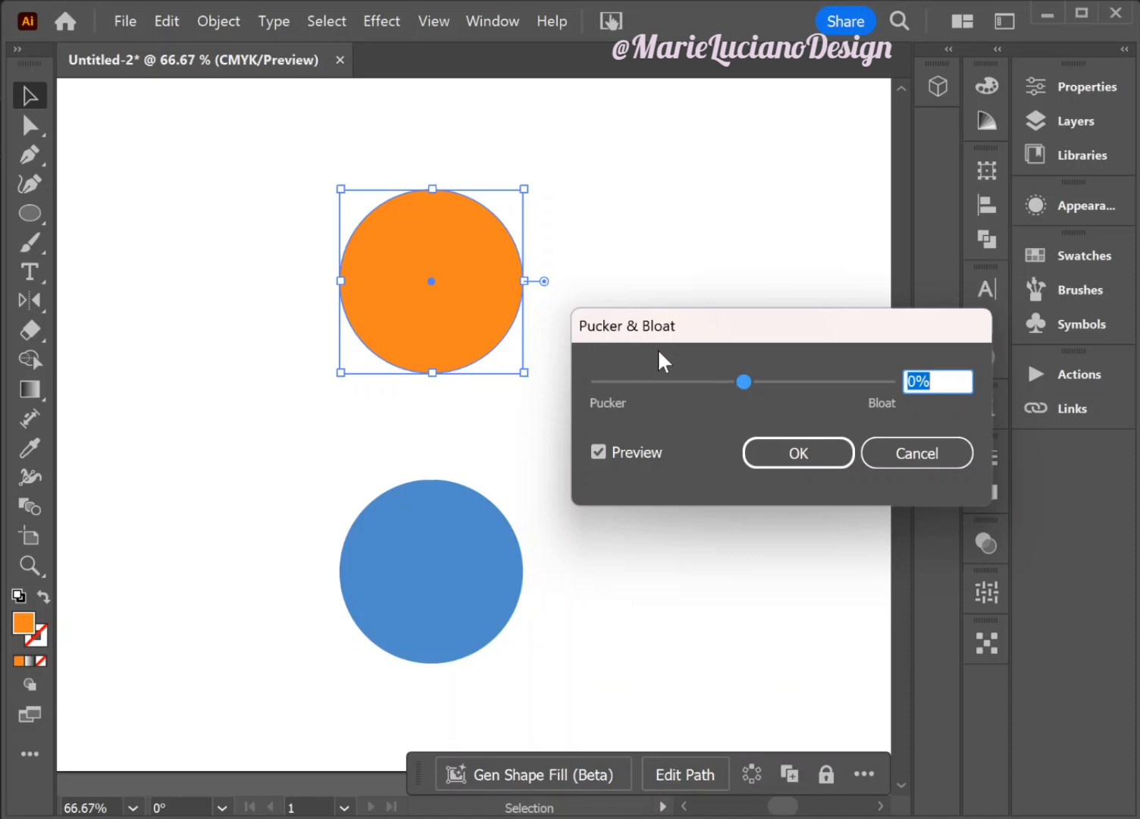
pyautogui.moveTo(742, 381); pyautogui.dragTo(689, 380)
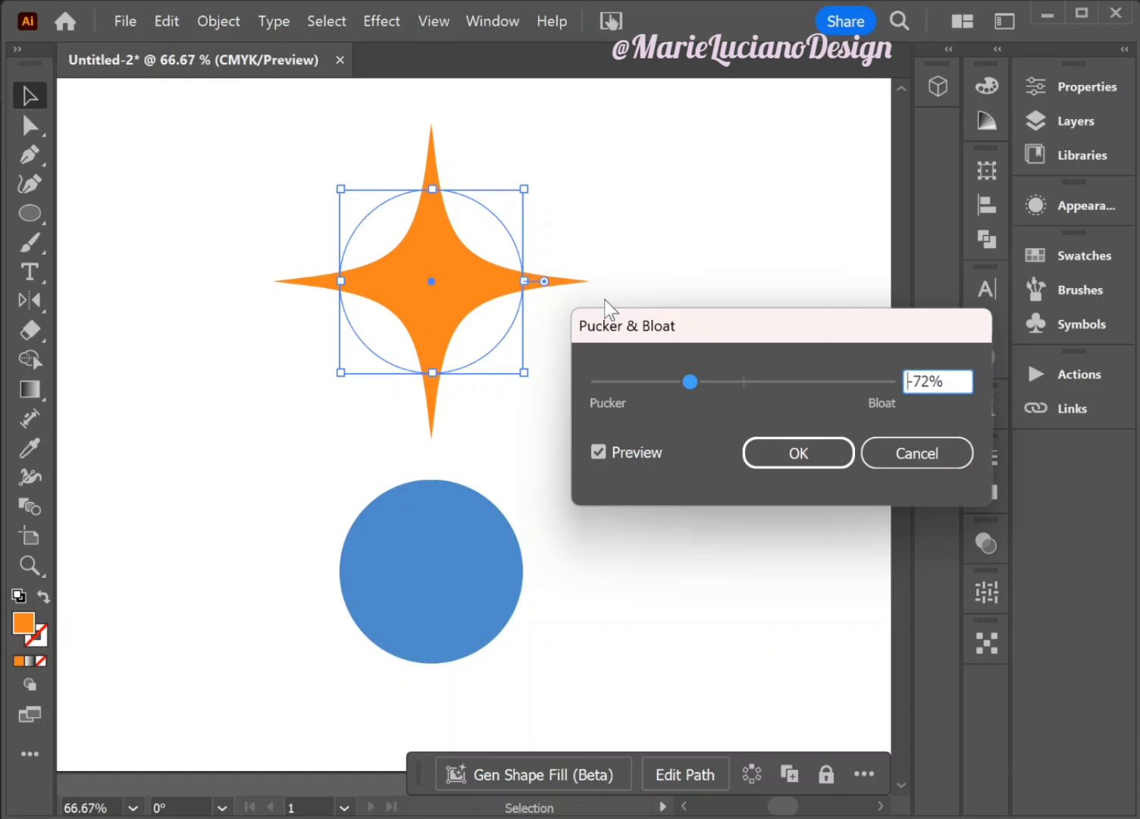
pyautogui.moveTo(695, 379); pyautogui.dragTo(700, 393)
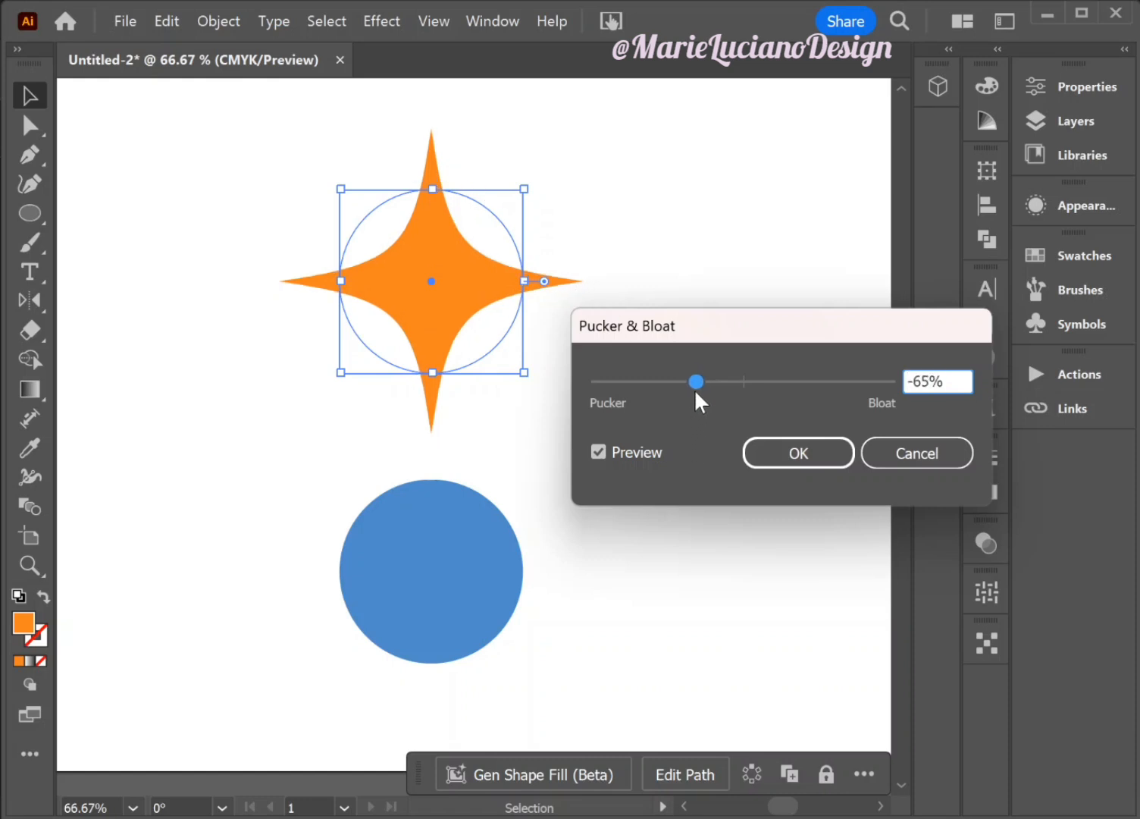
pyautogui.click(762, 453)
pyautogui.click(757, 456)
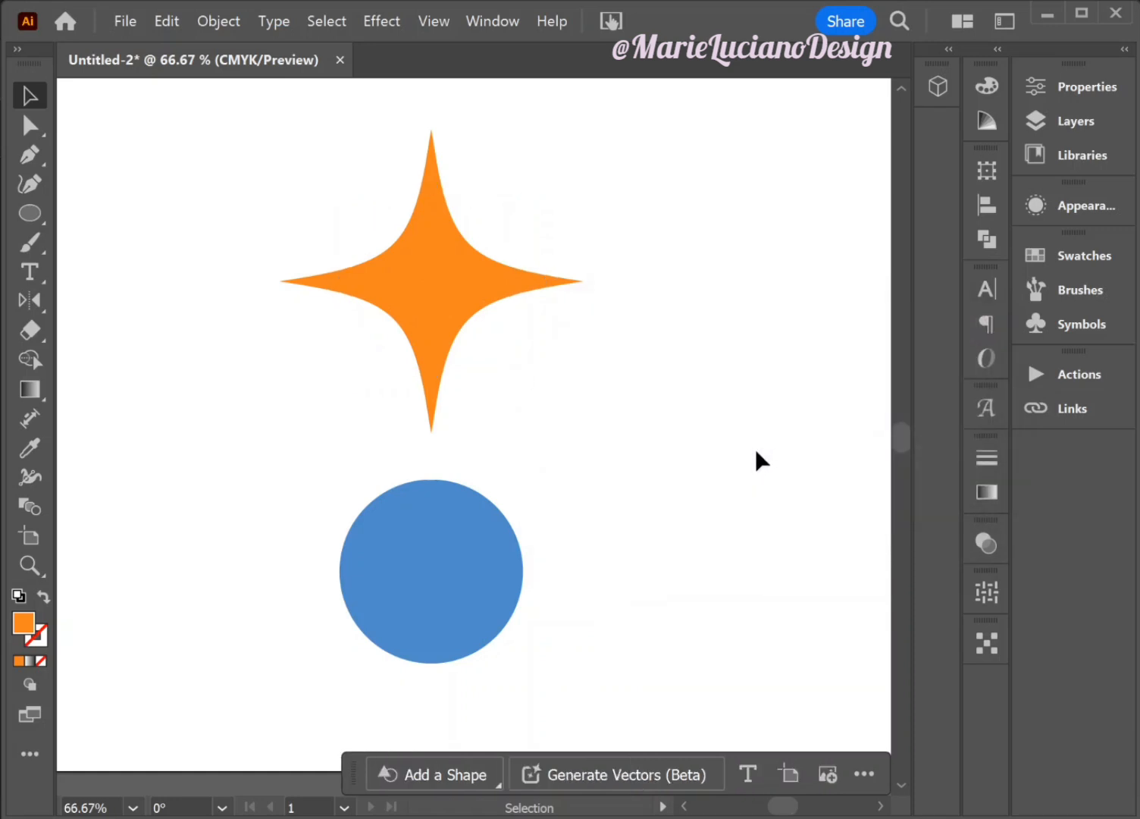
# - Apply the Pucker & Bloat effect to the blue circle at 71%, making a four-petal shape
pyautogui.click(473, 539)
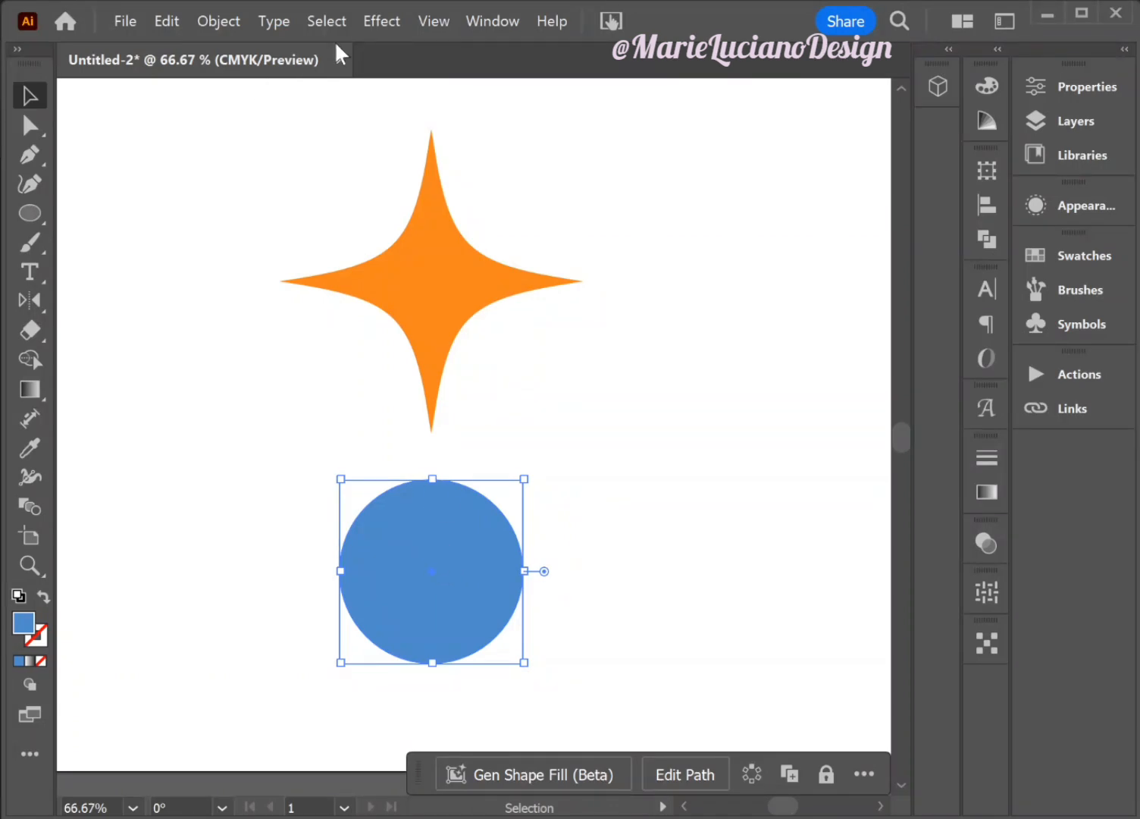
pyautogui.click(386, 15)
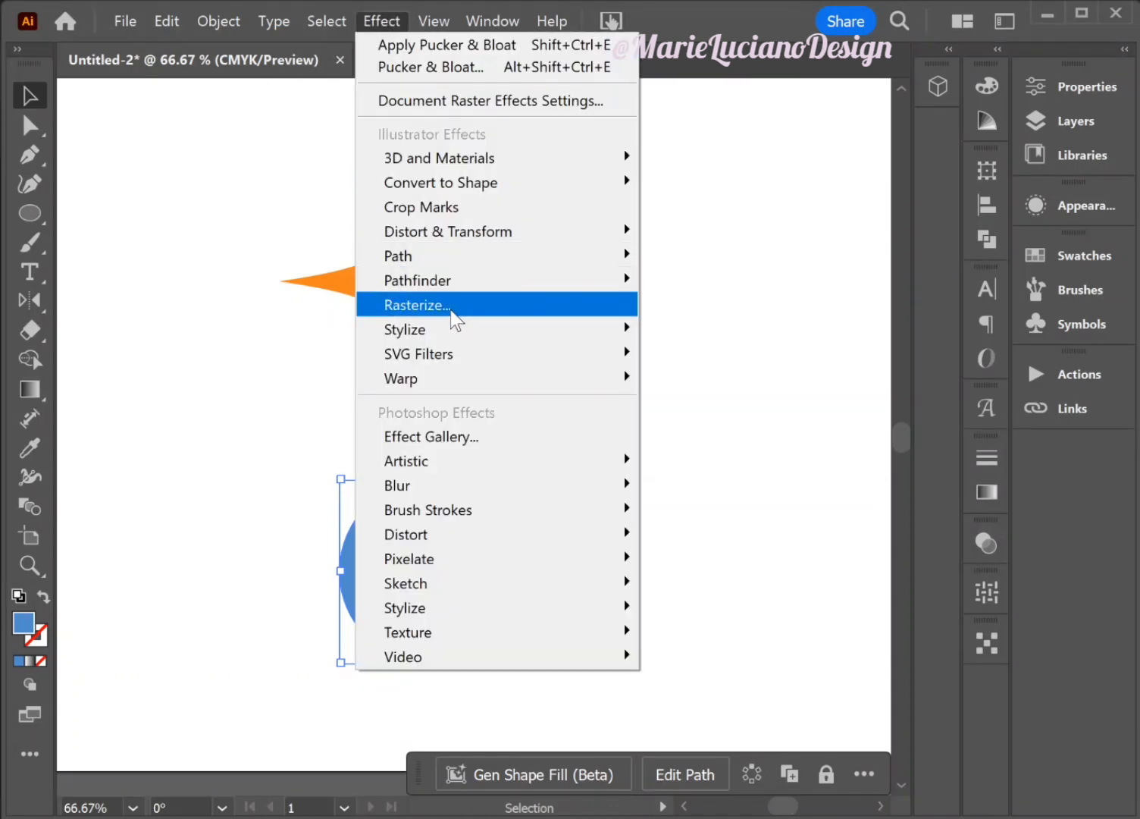
pyautogui.moveTo(454, 245)
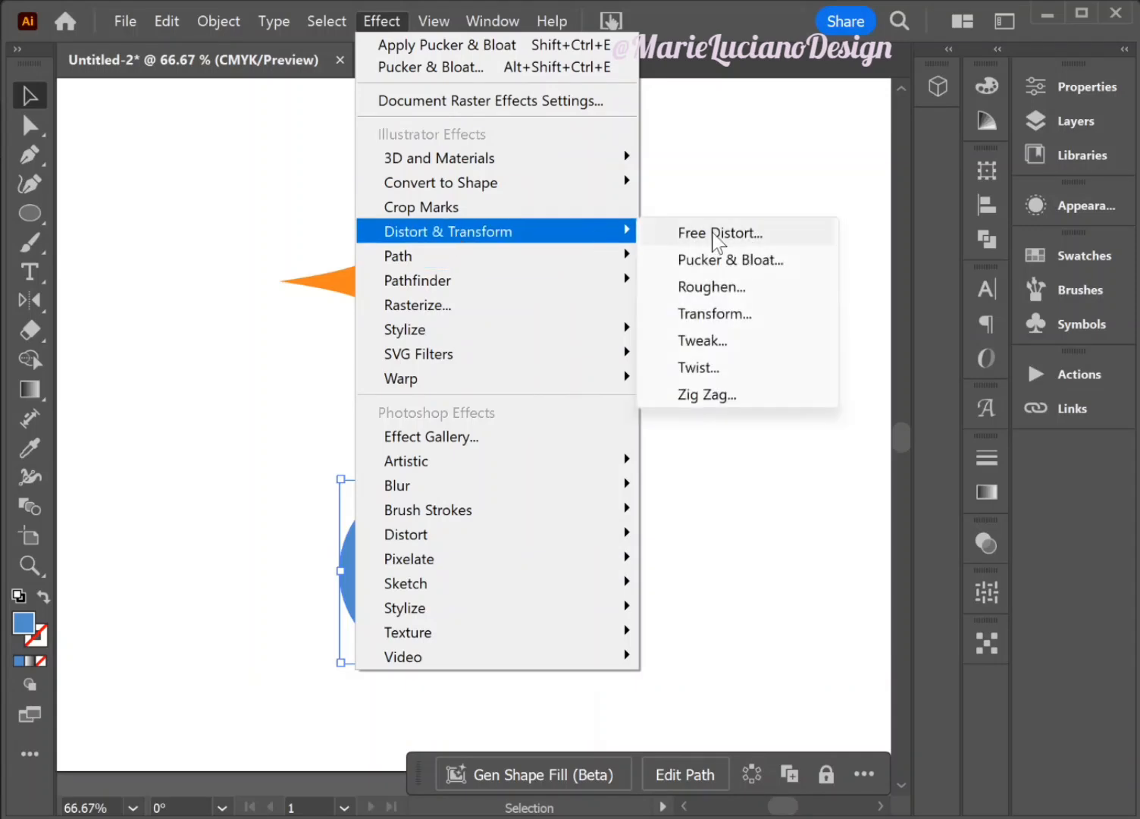
pyautogui.click(751, 260)
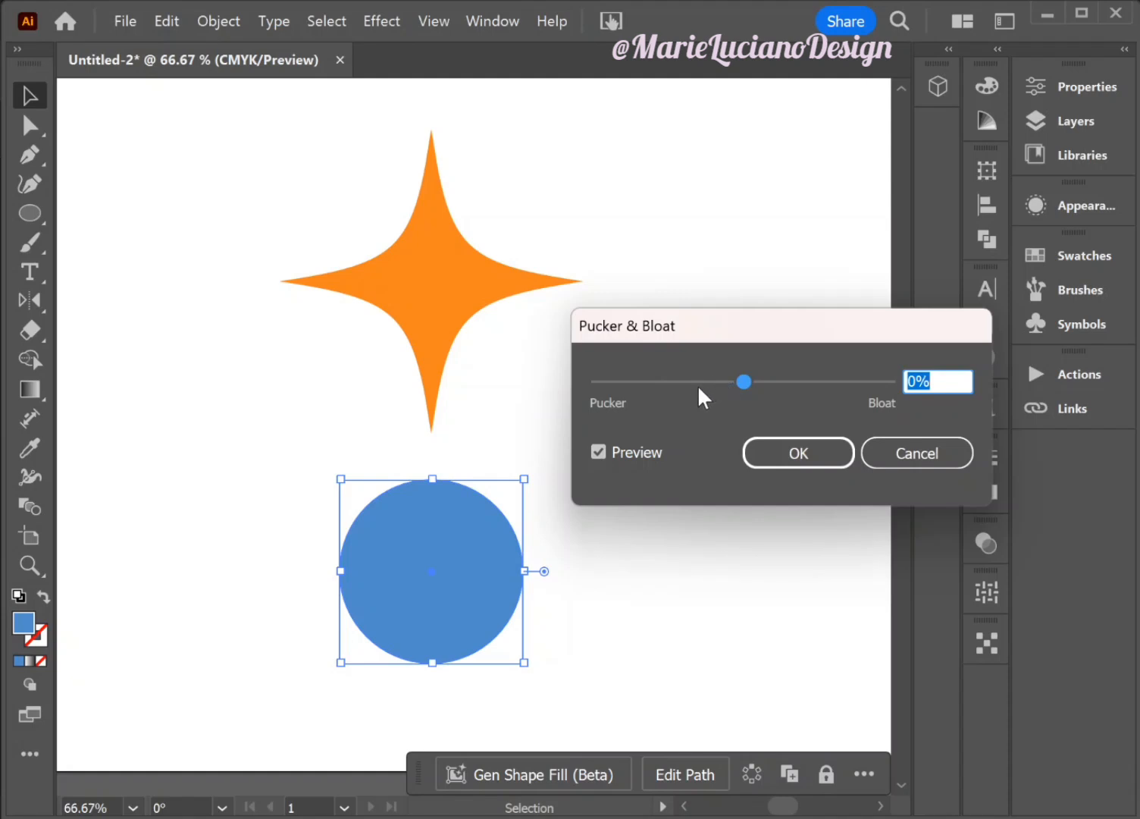
pyautogui.moveTo(670, 377); pyautogui.dragTo(693, 383)
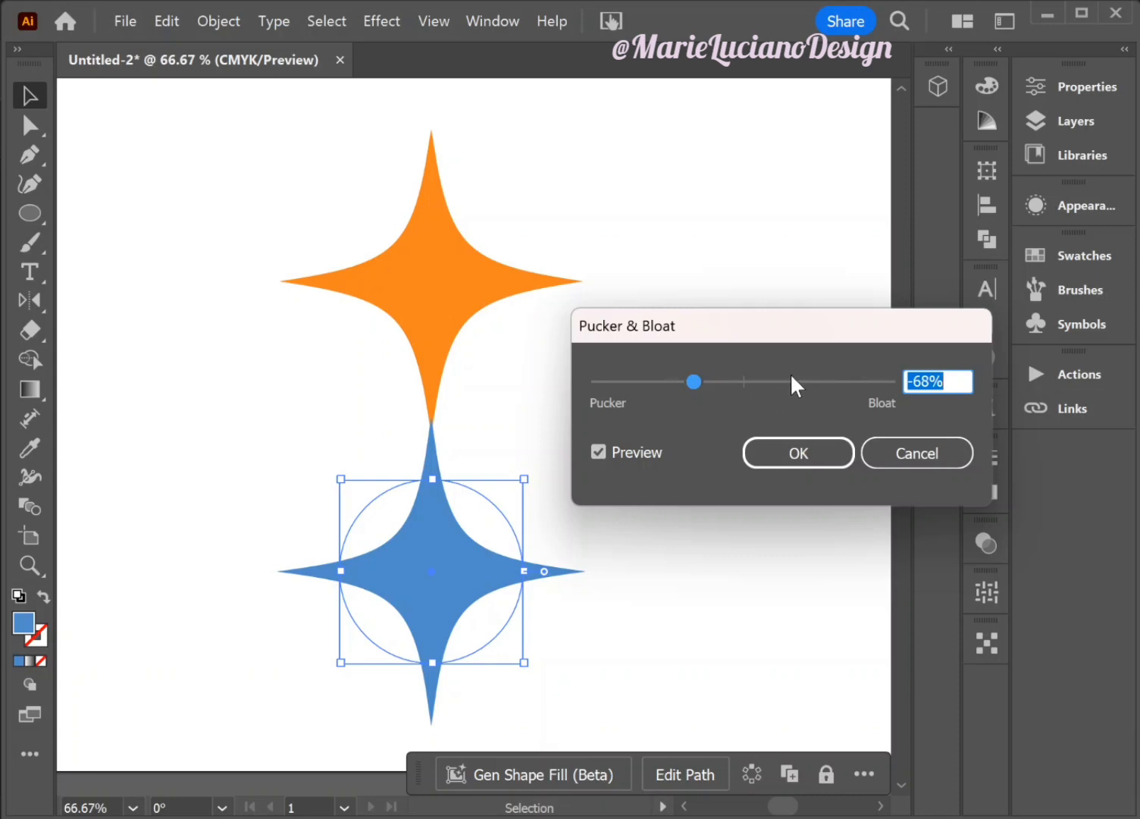
pyautogui.moveTo(791, 382); pyautogui.dragTo(806, 381)
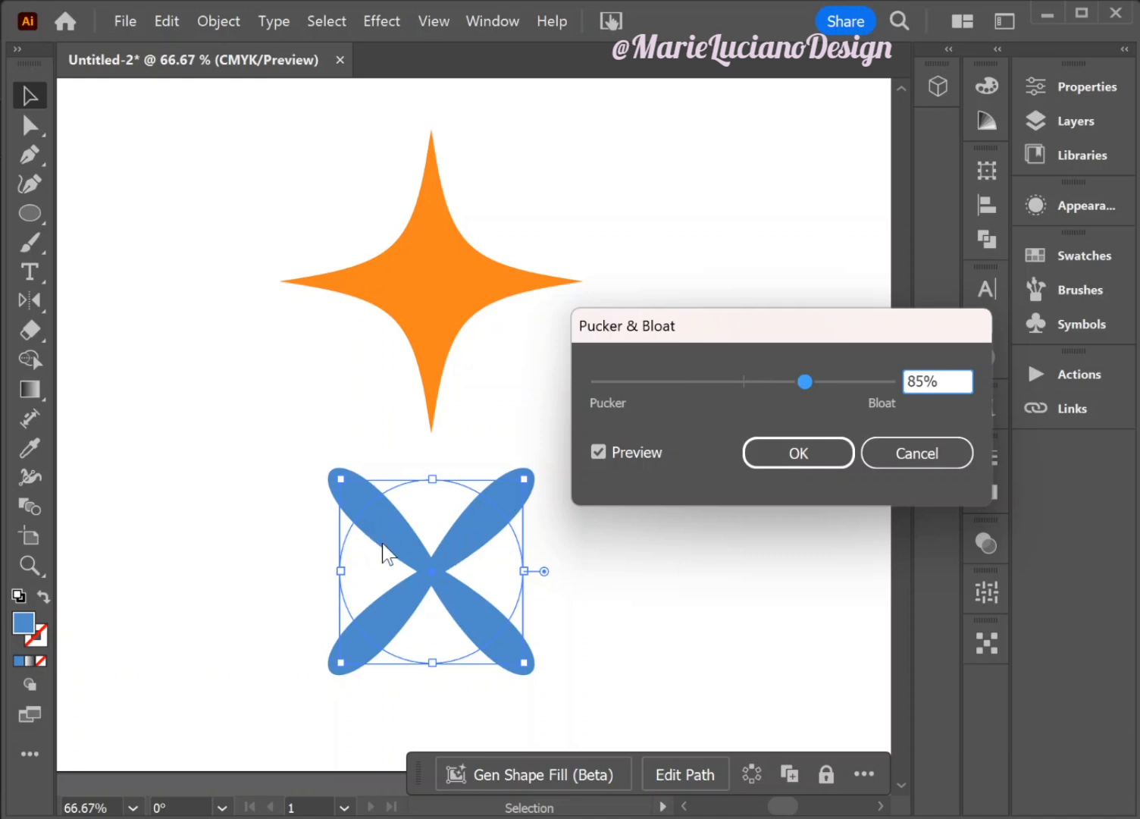
pyautogui.click(783, 383)
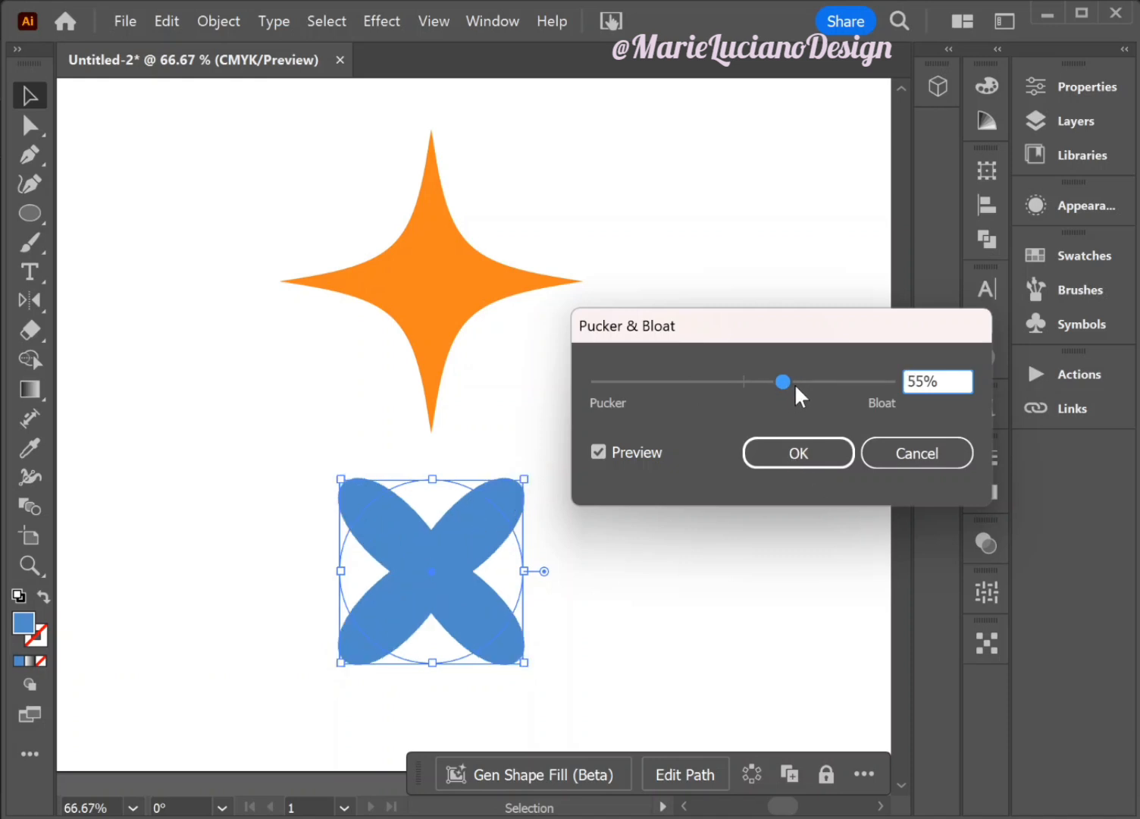
pyautogui.click(794, 383)
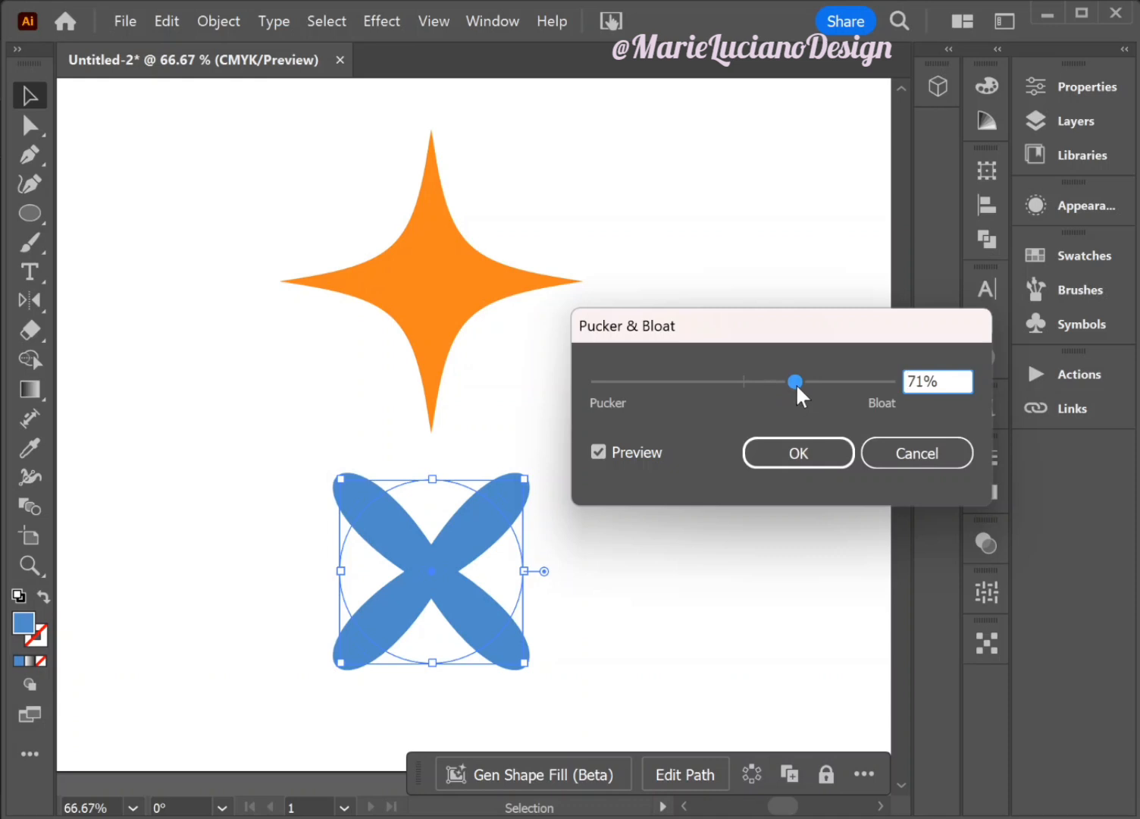
pyautogui.click(804, 459)
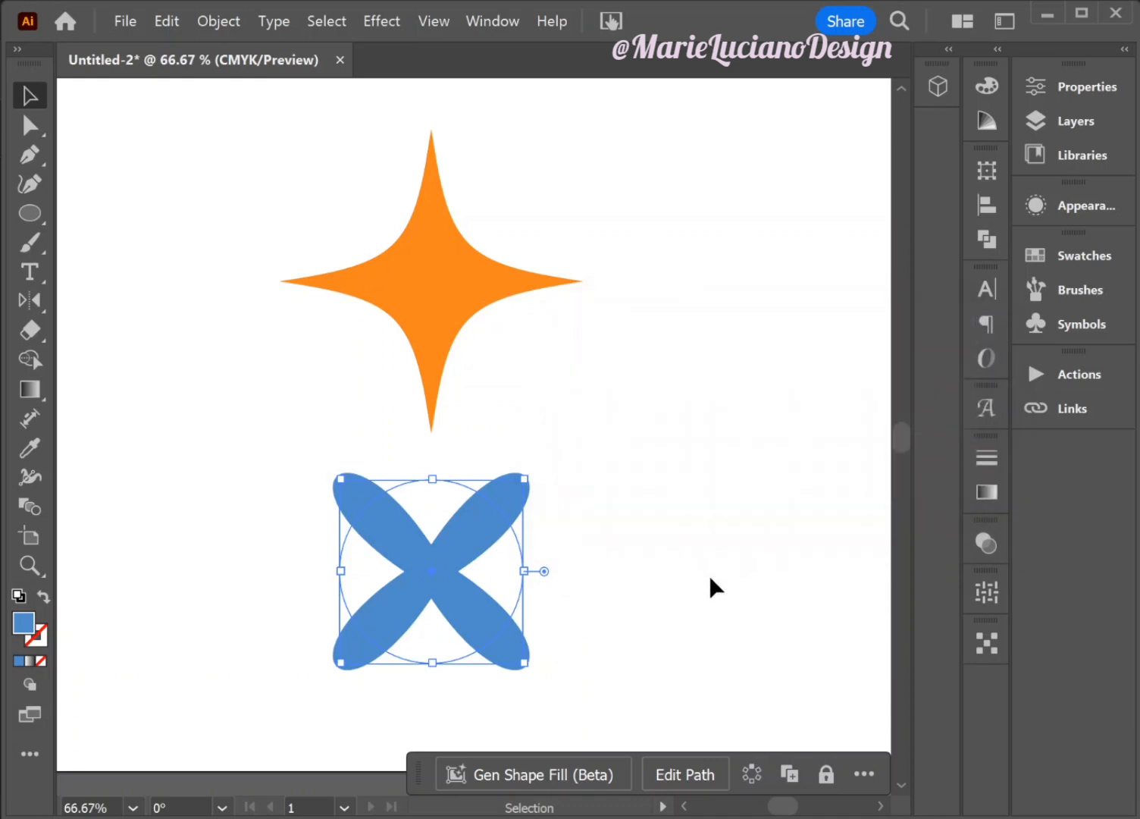
pyautogui.click(711, 580)
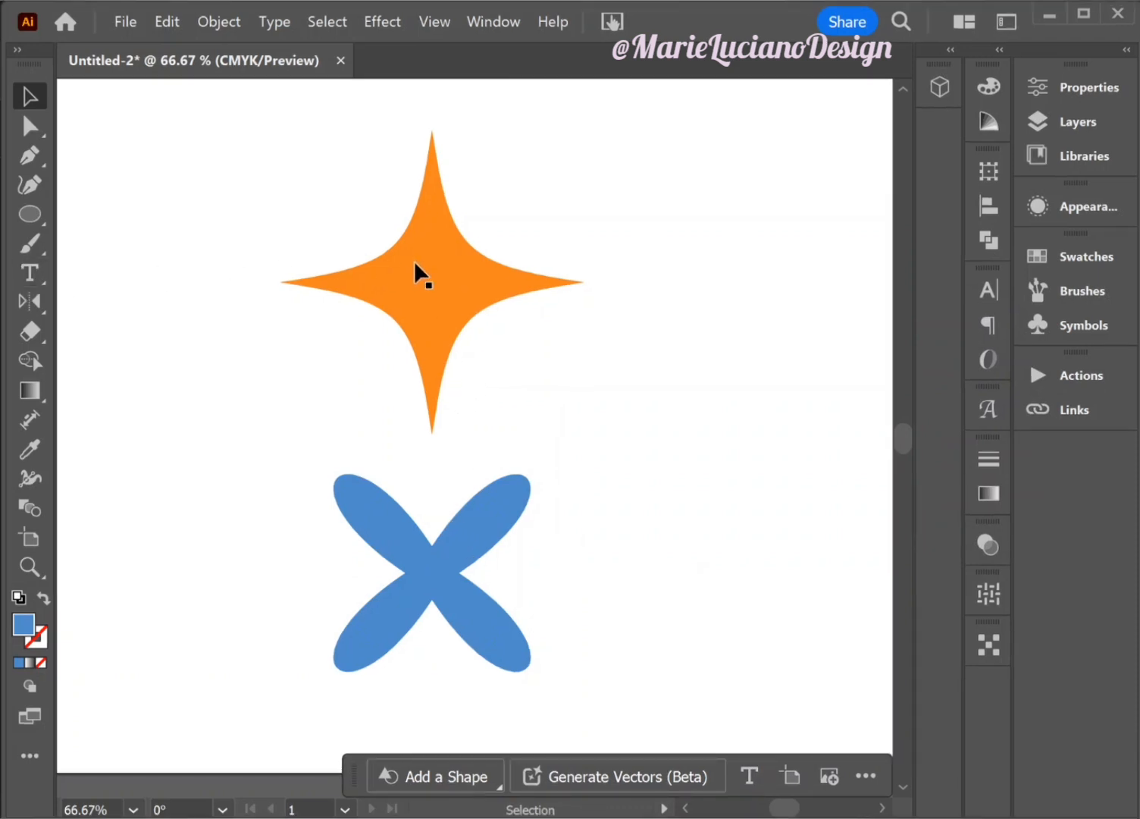
# - Add the text label "Pucker" beside the orange star's upper point and scale it up to about 40.65 pt
pyautogui.click(38, 273)
pyautogui.click(154, 177)
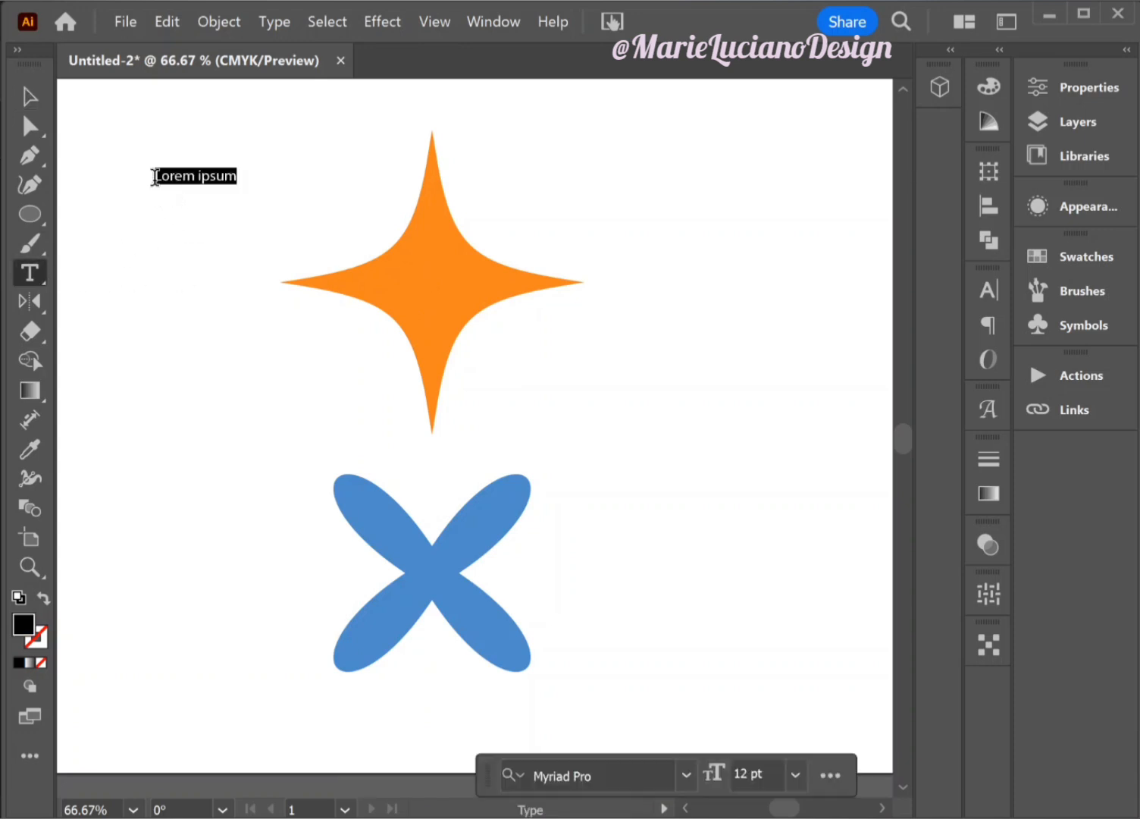
pyautogui.write('Pu')
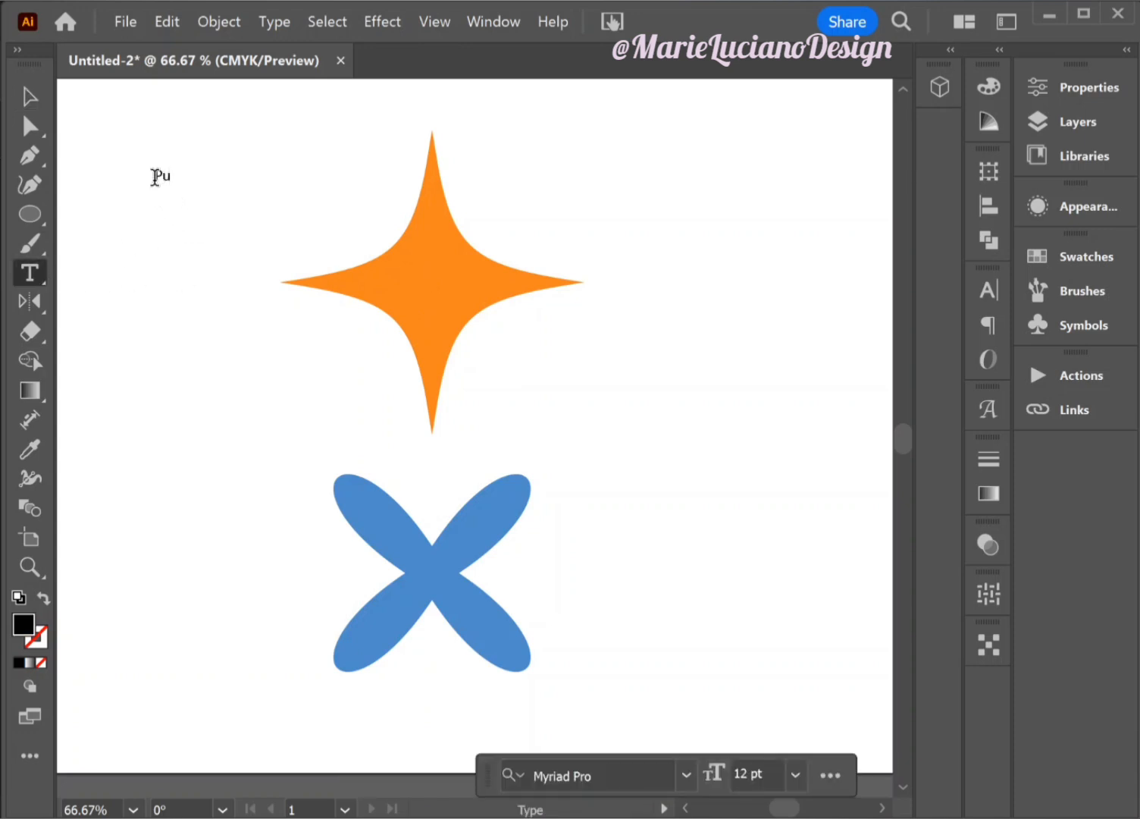
pyautogui.write('cker')
pyautogui.press('Escape')
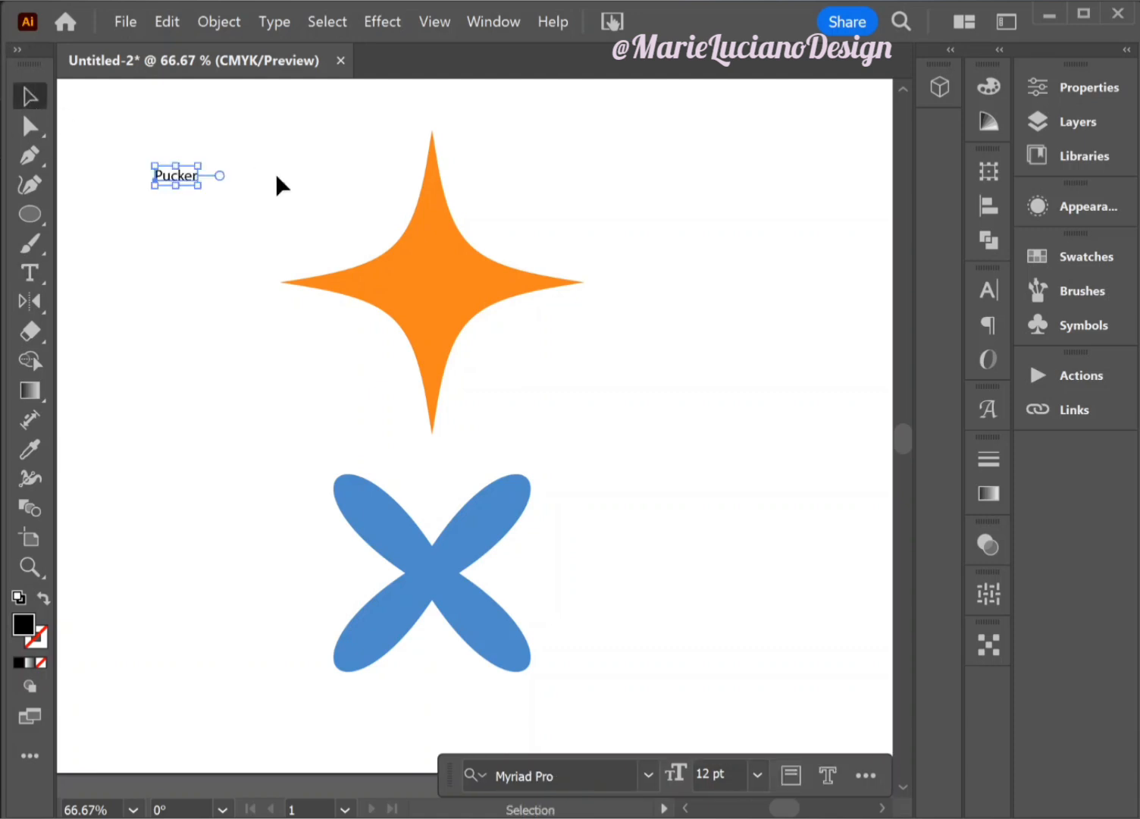
pyautogui.moveTo(197, 189); pyautogui.dragTo(299, 267)
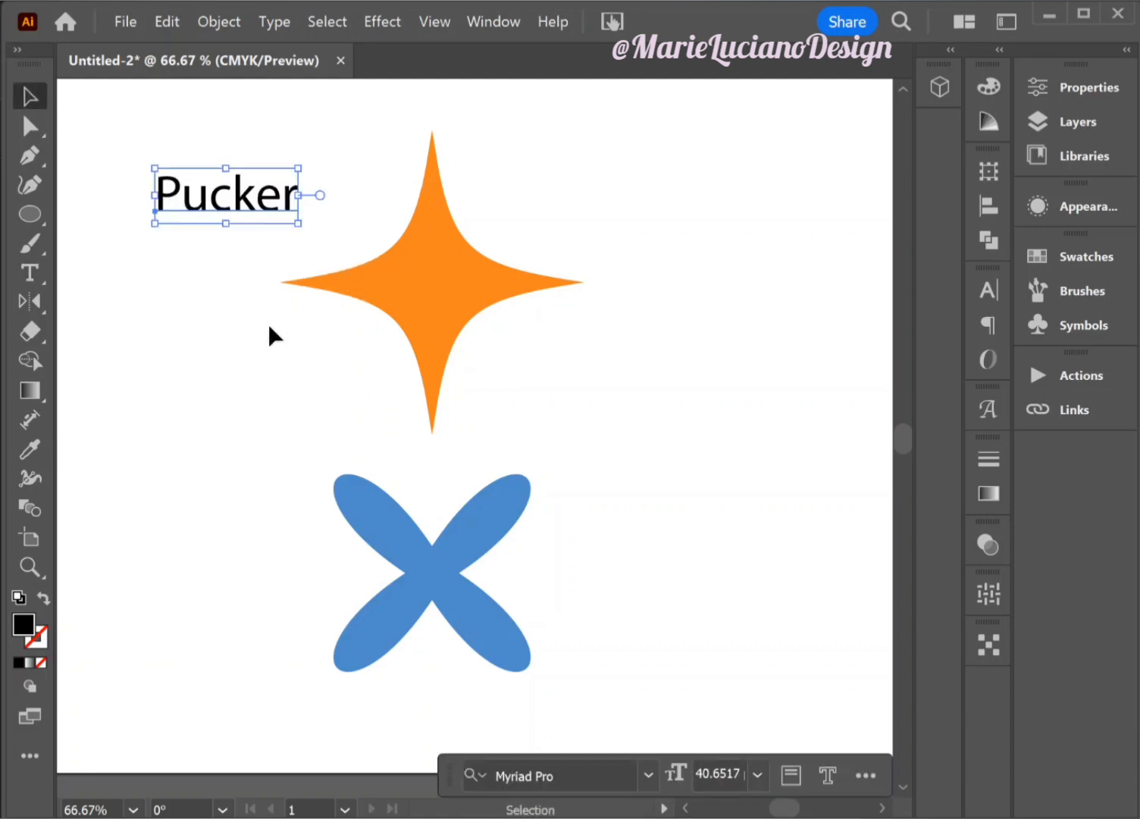
# - Duplicate the "Pucker" label straight down beside the blue petal shape and change the copy's text to "Bloat"
pyautogui.moveTo(267, 191); pyautogui.dragTo(280, 634)
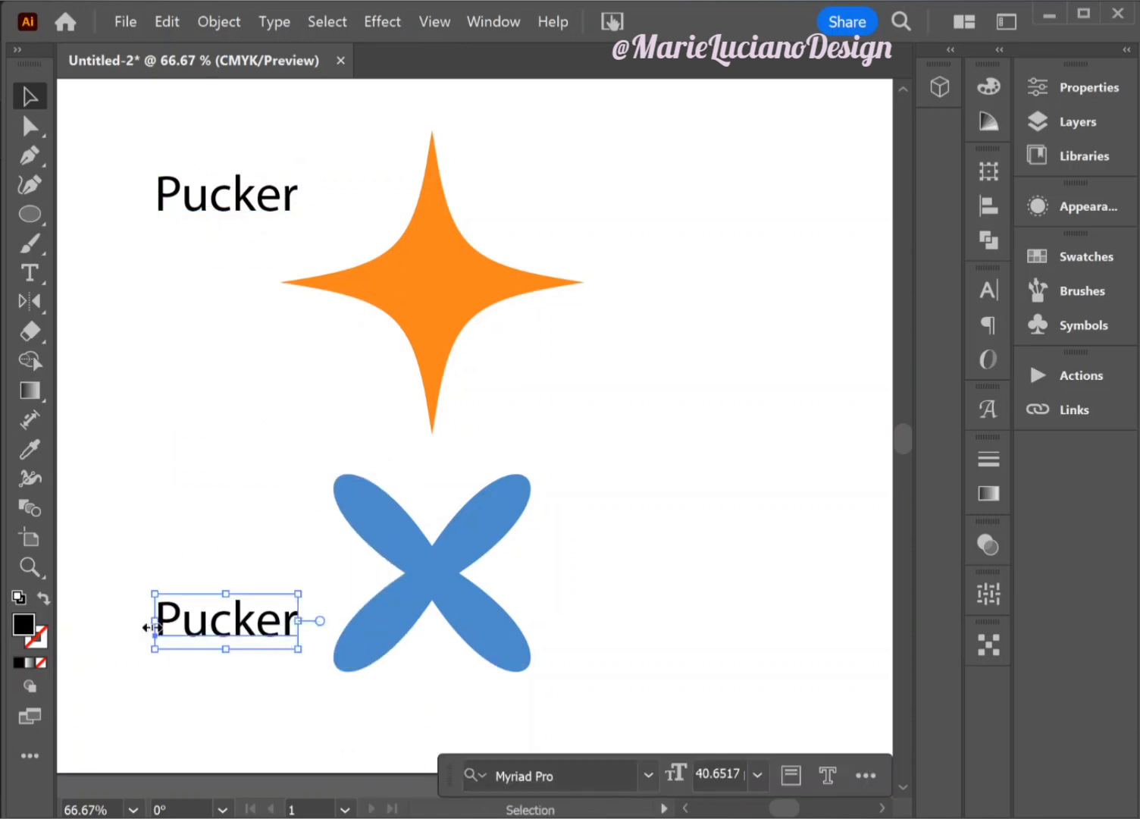
pyautogui.press('t')
pyautogui.moveTo(156, 624); pyautogui.dragTo(349, 626)
pyautogui.write('B')
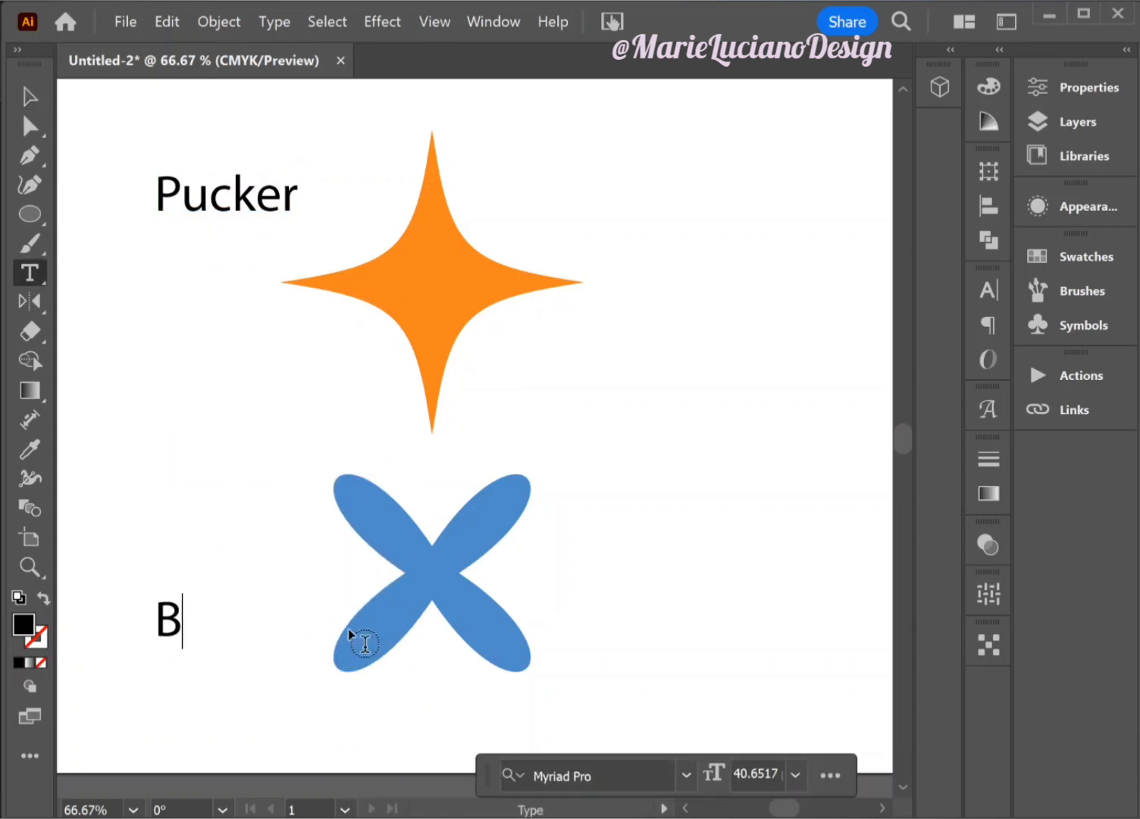
pyautogui.write('loat')
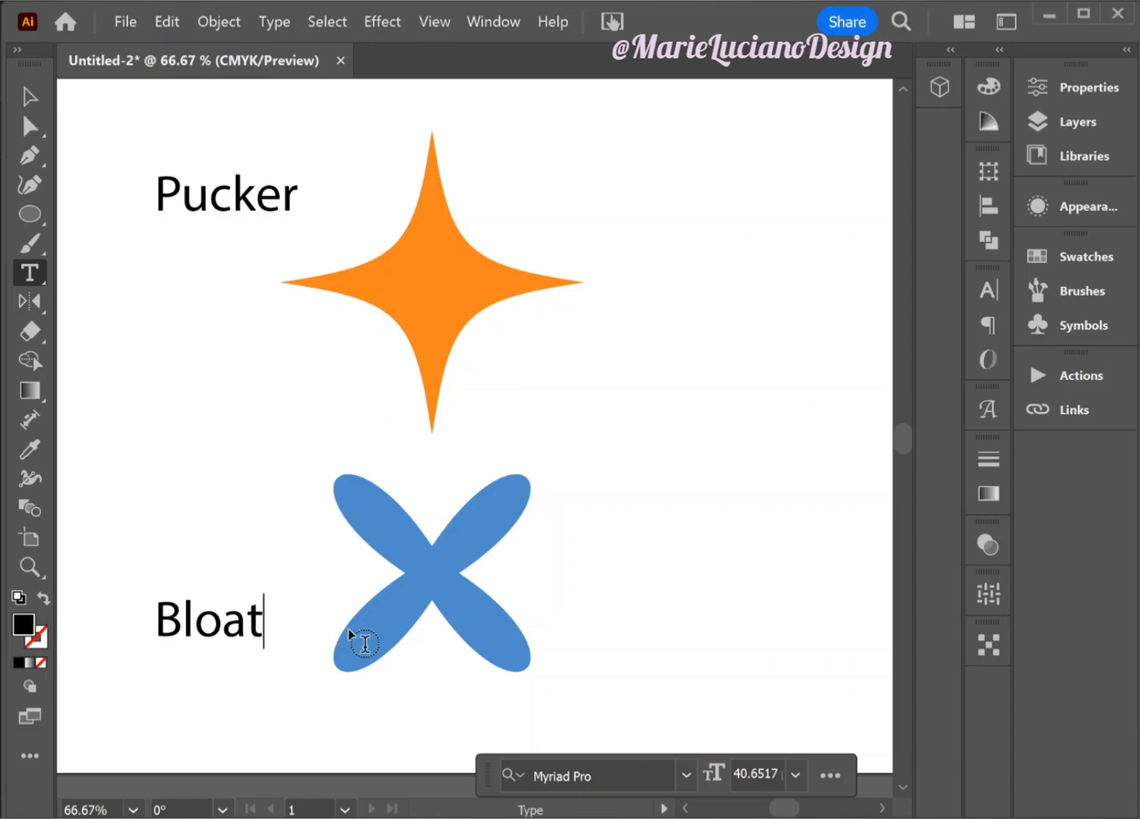
pyautogui.click(30, 96)
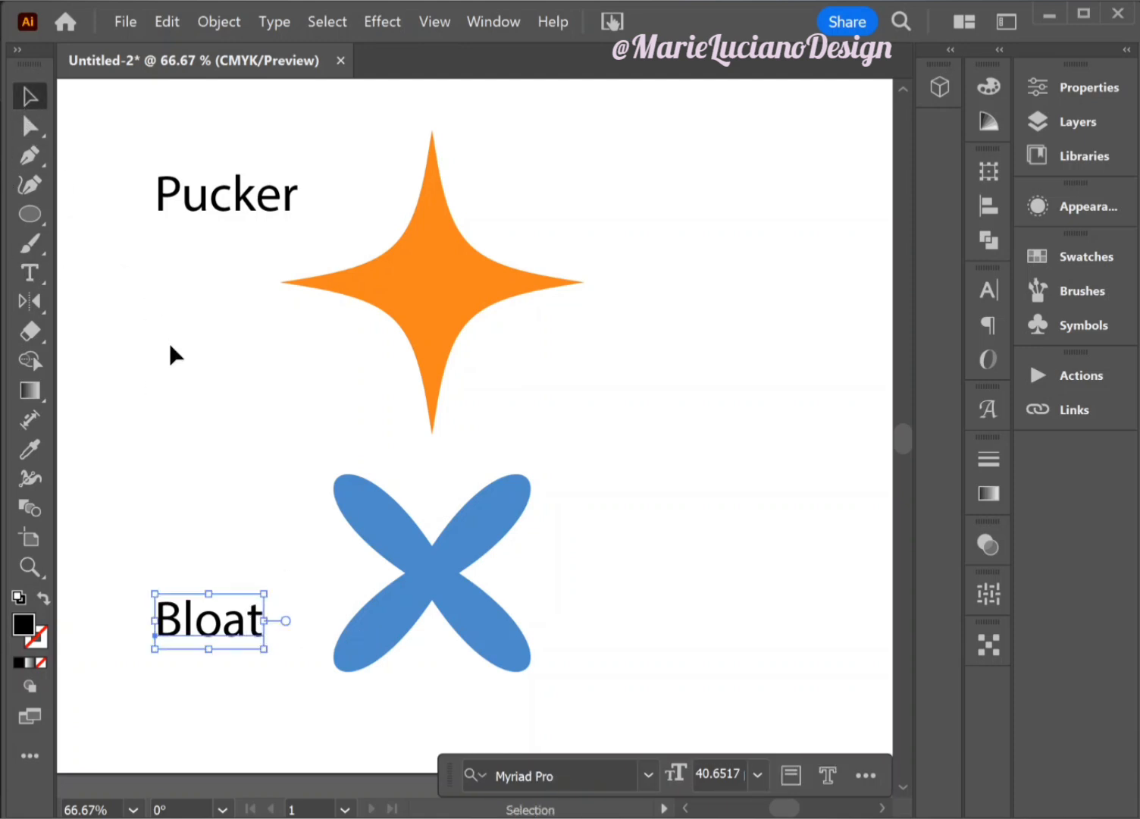
pyautogui.click(268, 732)
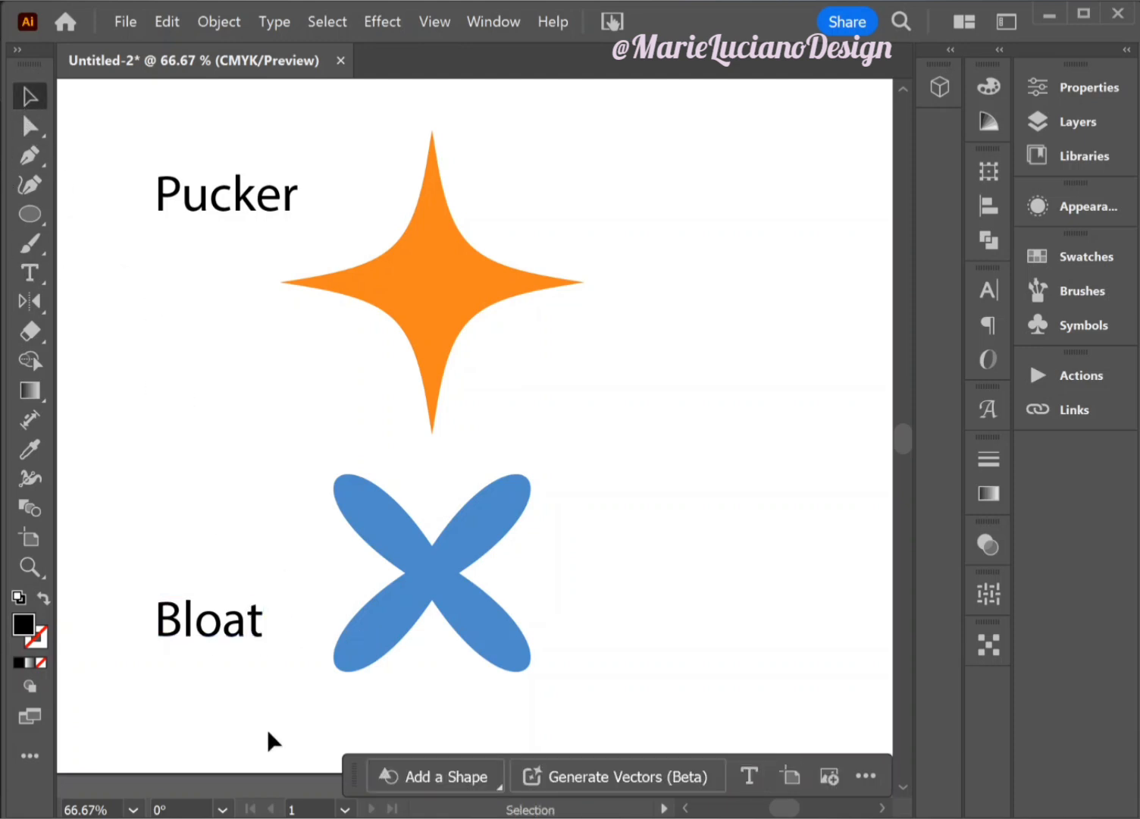
pyautogui.click(469, 323)
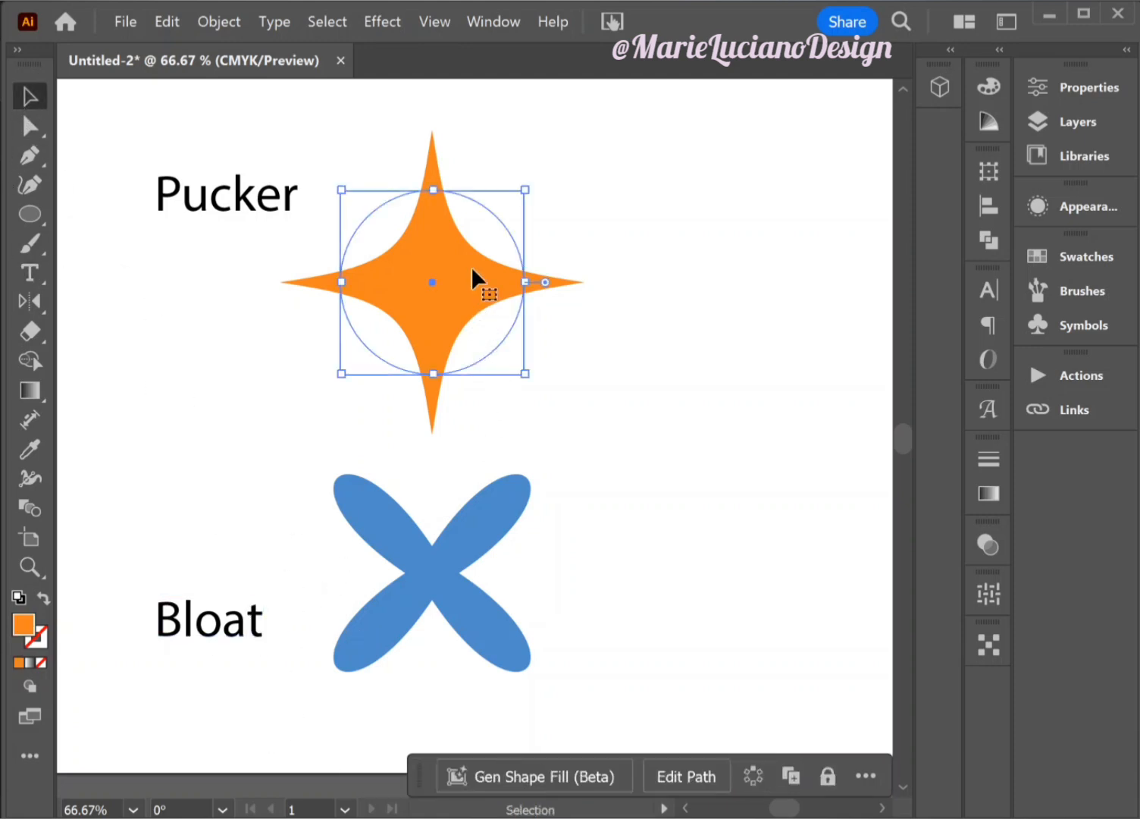
pyautogui.click(427, 596)
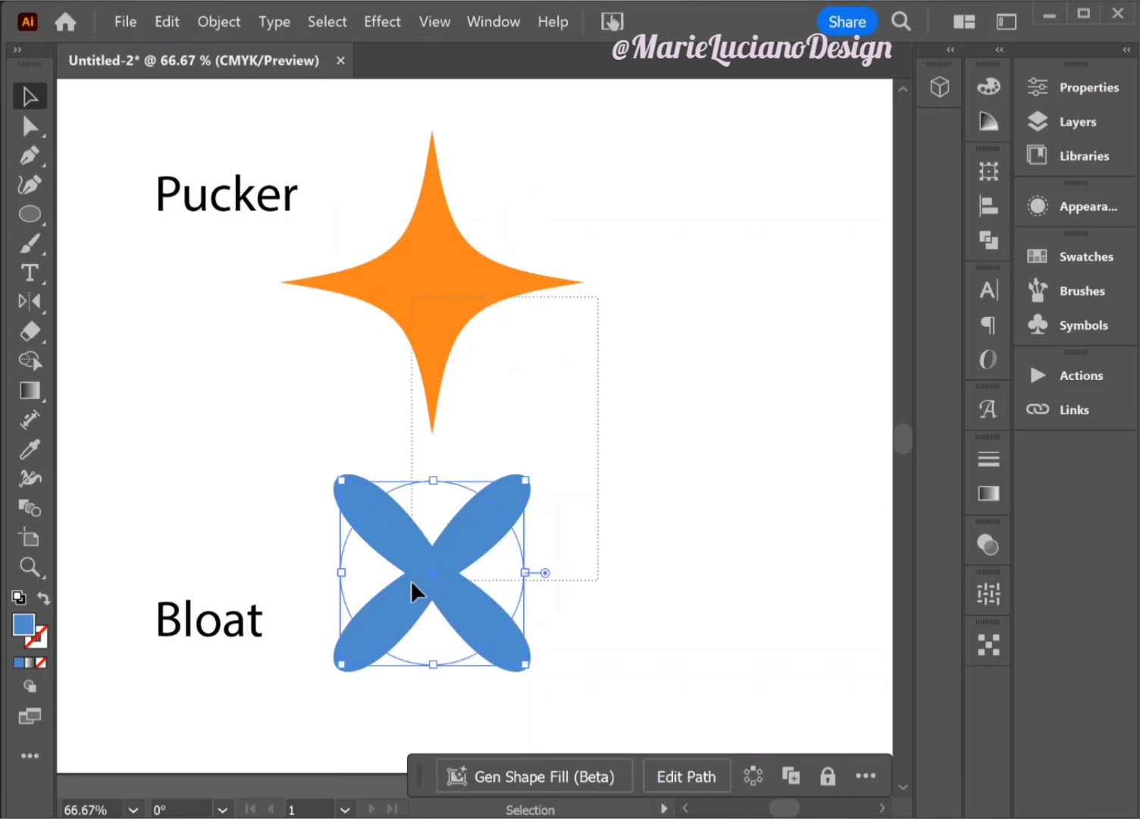
pyautogui.keyDown('shift'); pyautogui.click(446, 253); pyautogui.keyUp('shift')
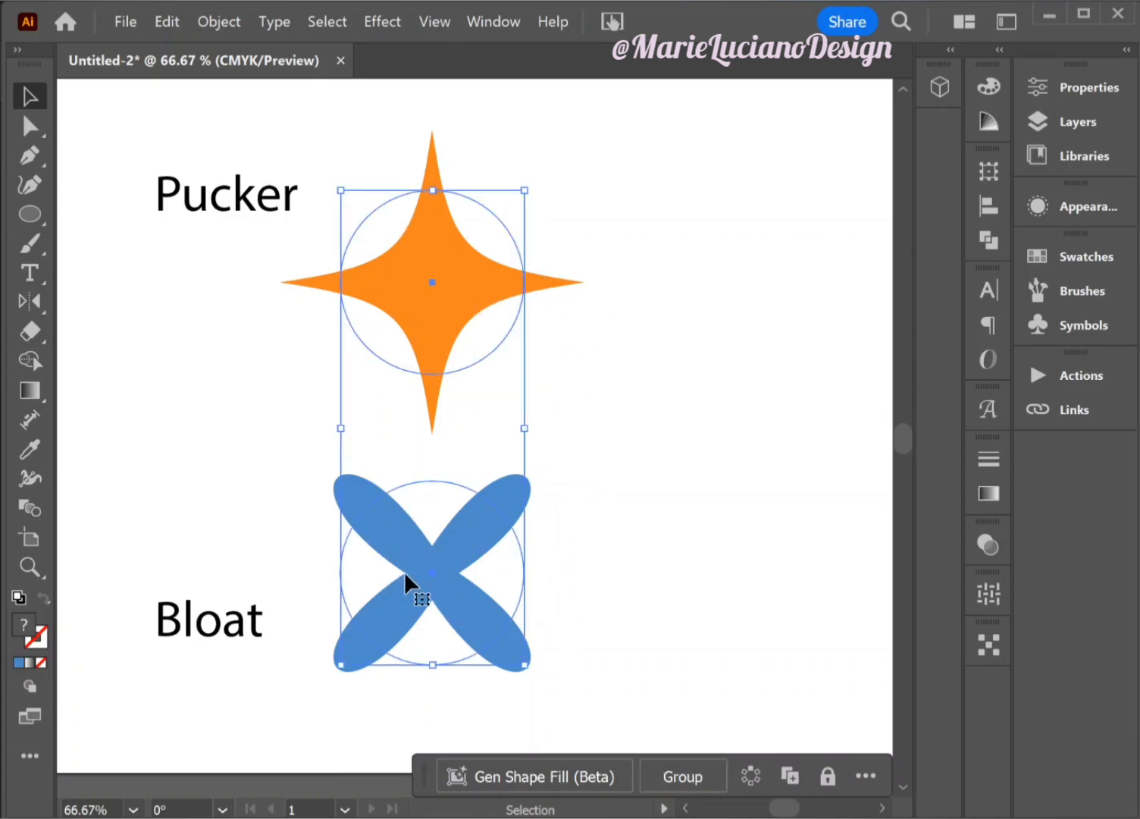
pyautogui.click(656, 403)
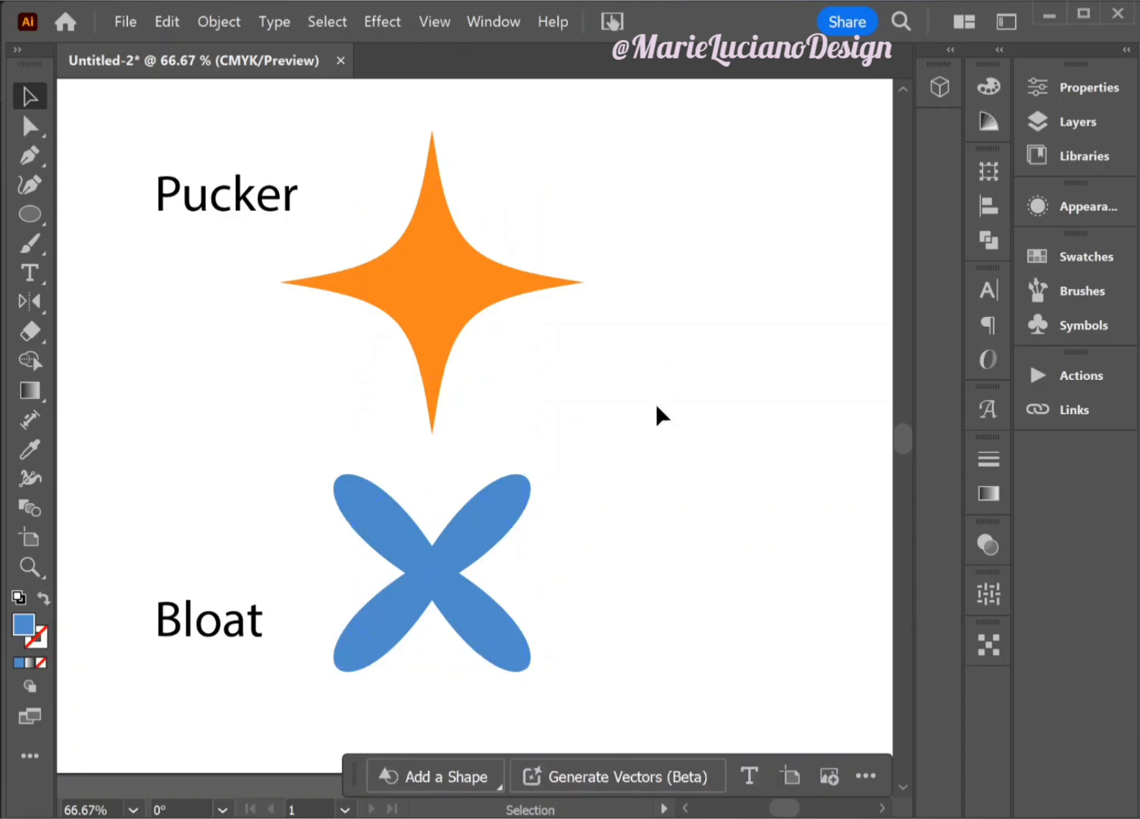
# - Reopen the orange star's Pucker & Bloat effect from its appearance, preview amounts such as -34% and -69%, and cancel
pyautogui.click(437, 319)
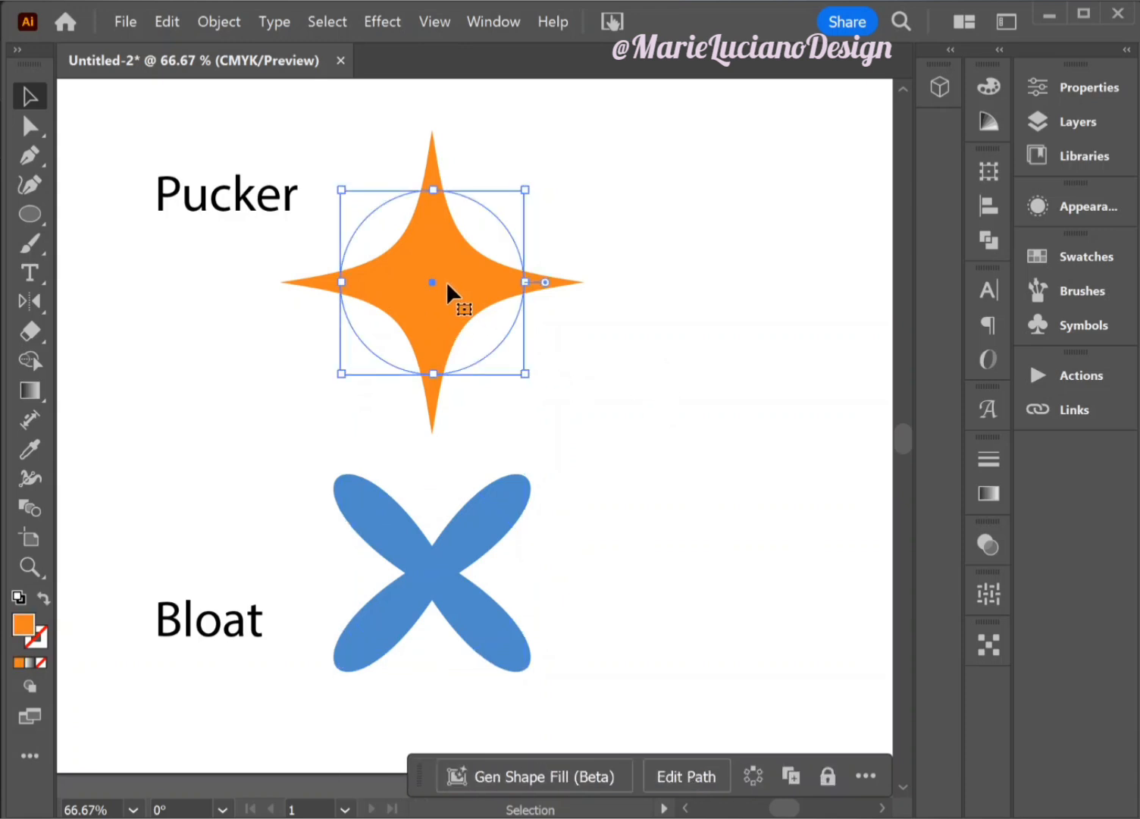
pyautogui.click(1109, 208)
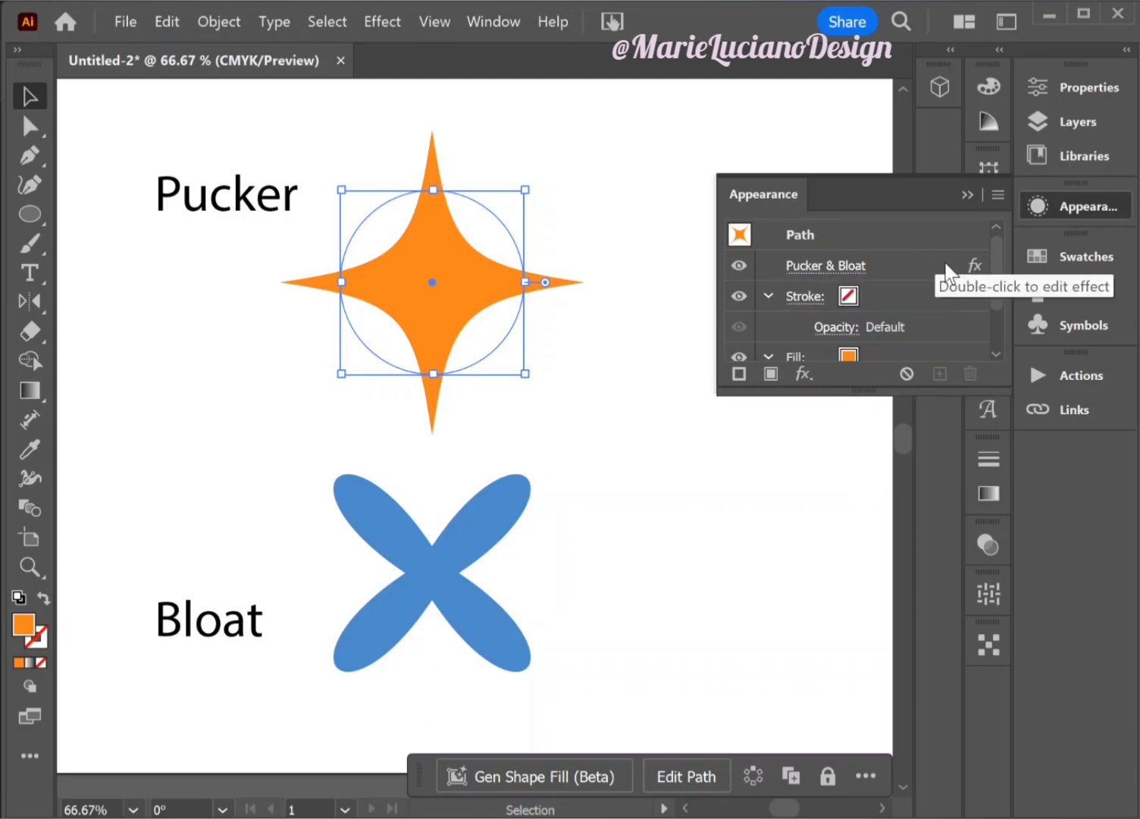
pyautogui.click(838, 265)
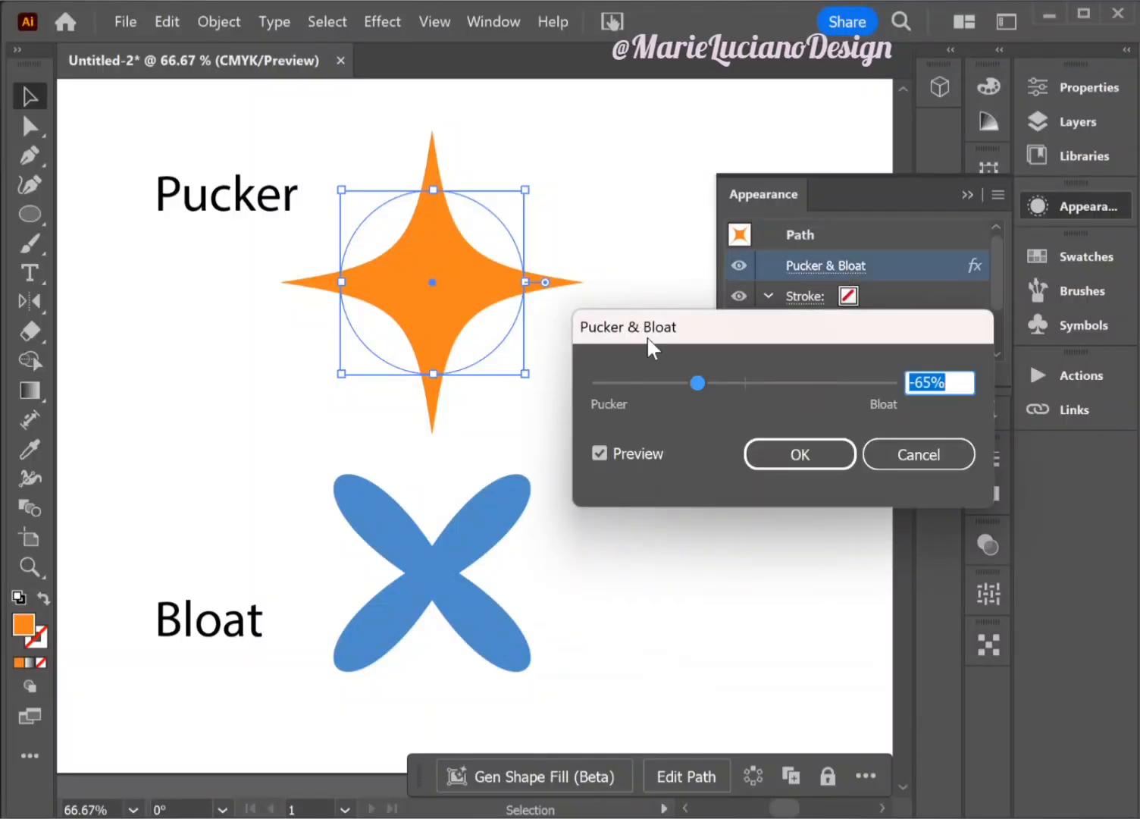
pyautogui.moveTo(686, 384); pyautogui.dragTo(823, 373)
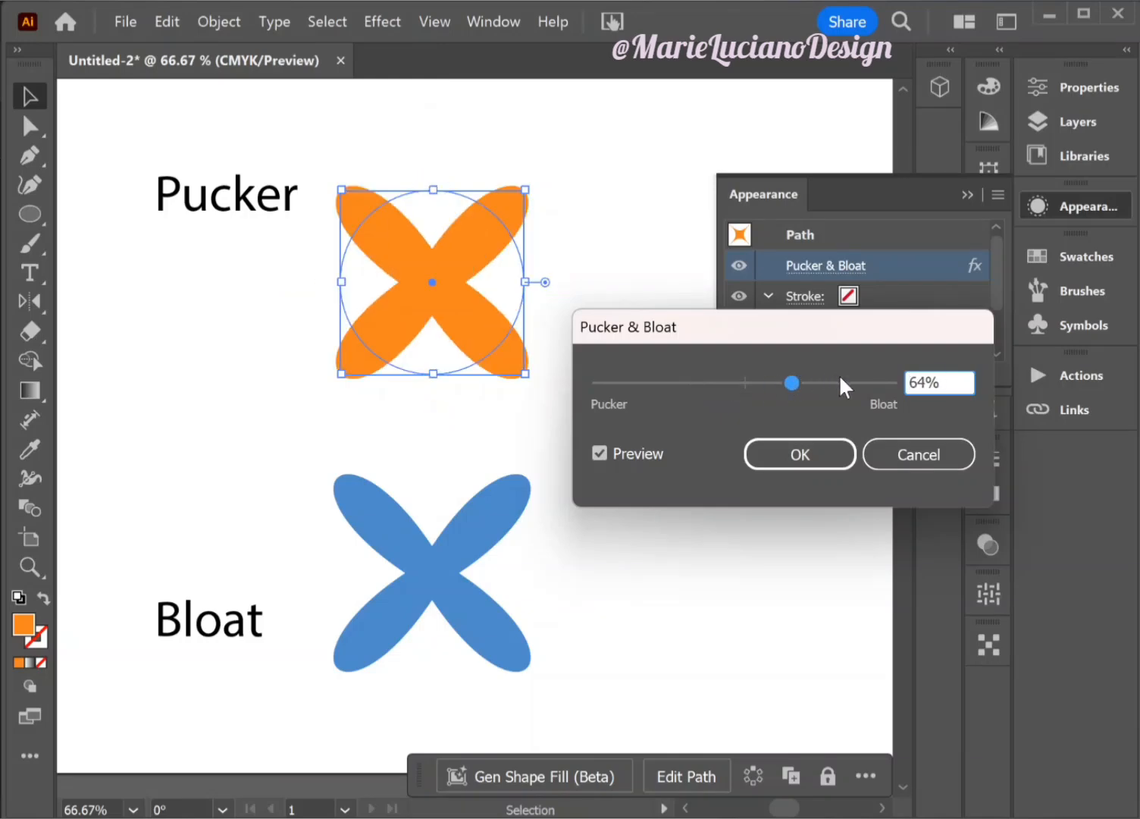
pyautogui.click(694, 383)
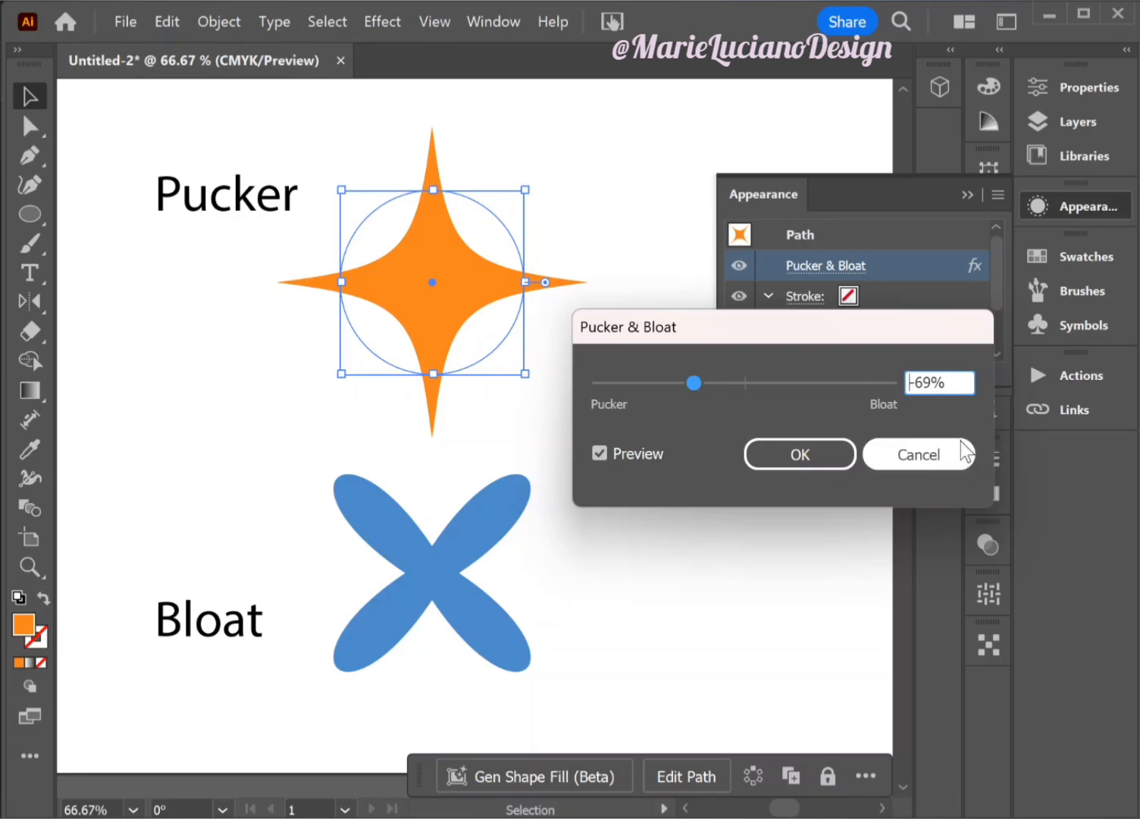
pyautogui.click(932, 460)
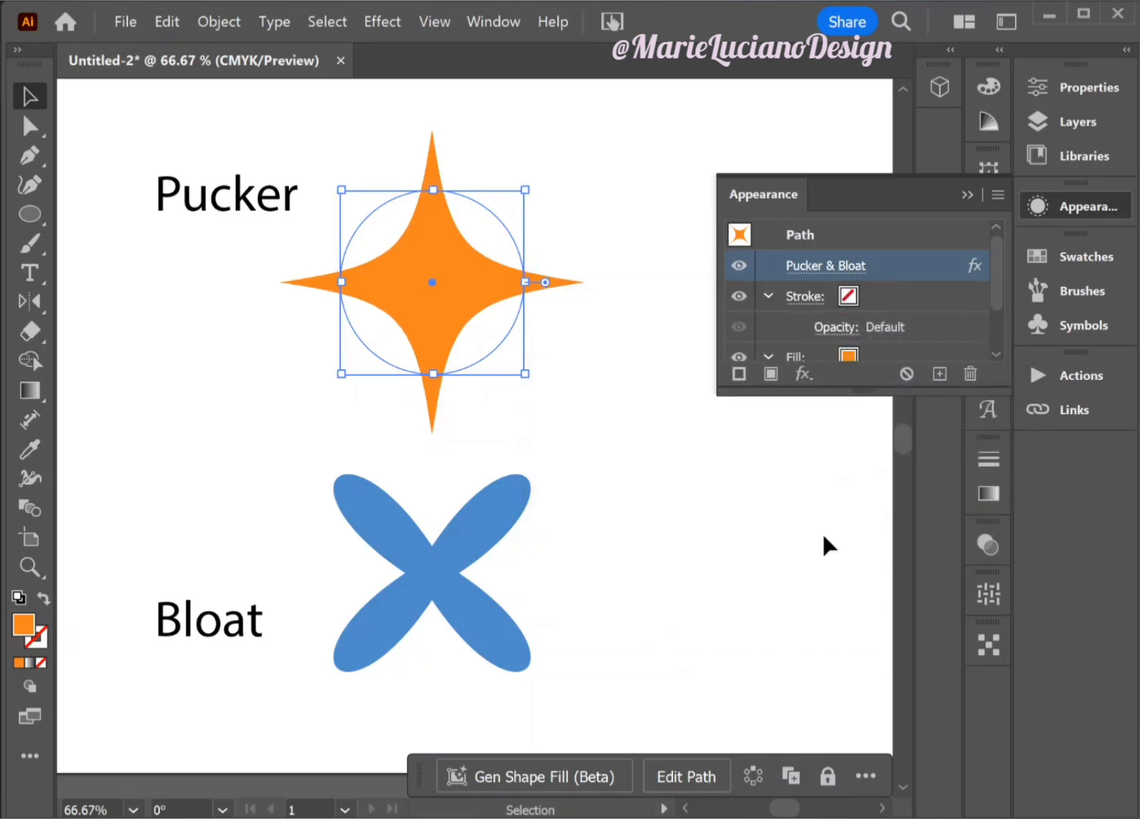
# - Reopen the blue shape's Pucker & Bloat effect, preview 66%, -110% and 134%, then cancel and deselect the shape
pyautogui.click(482, 616)
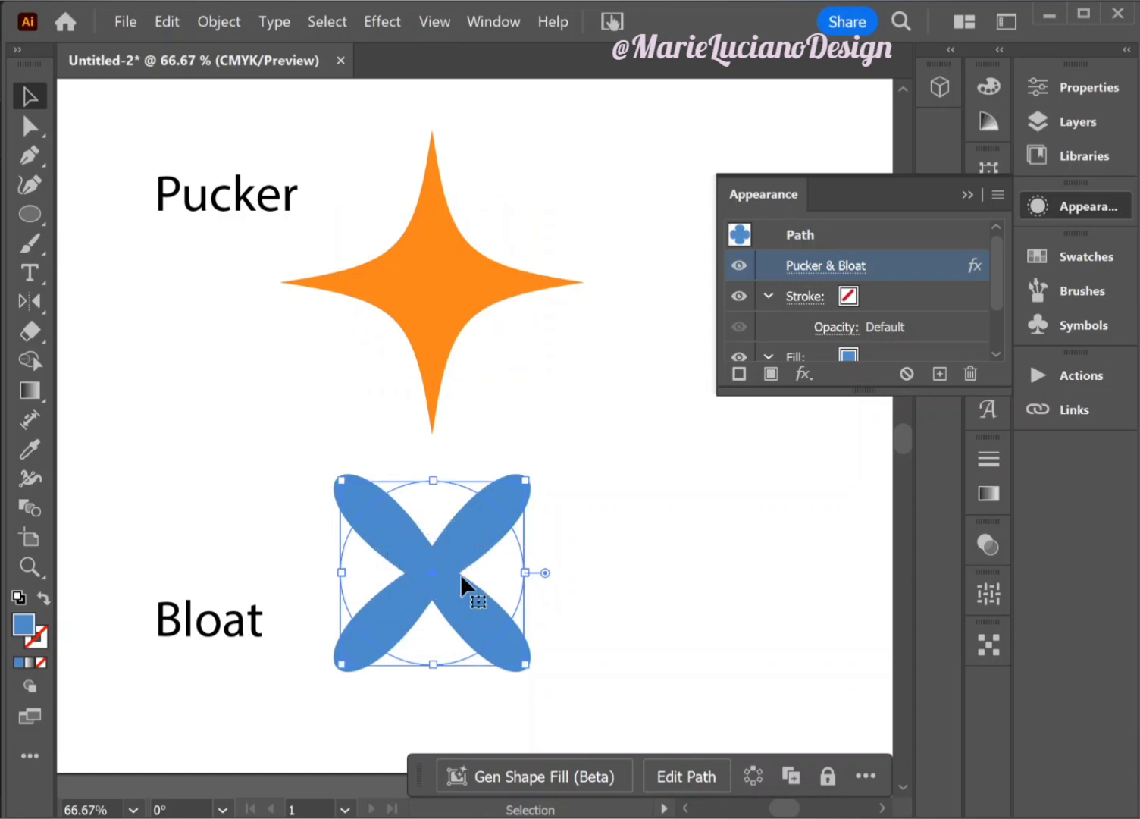
pyautogui.click(814, 277)
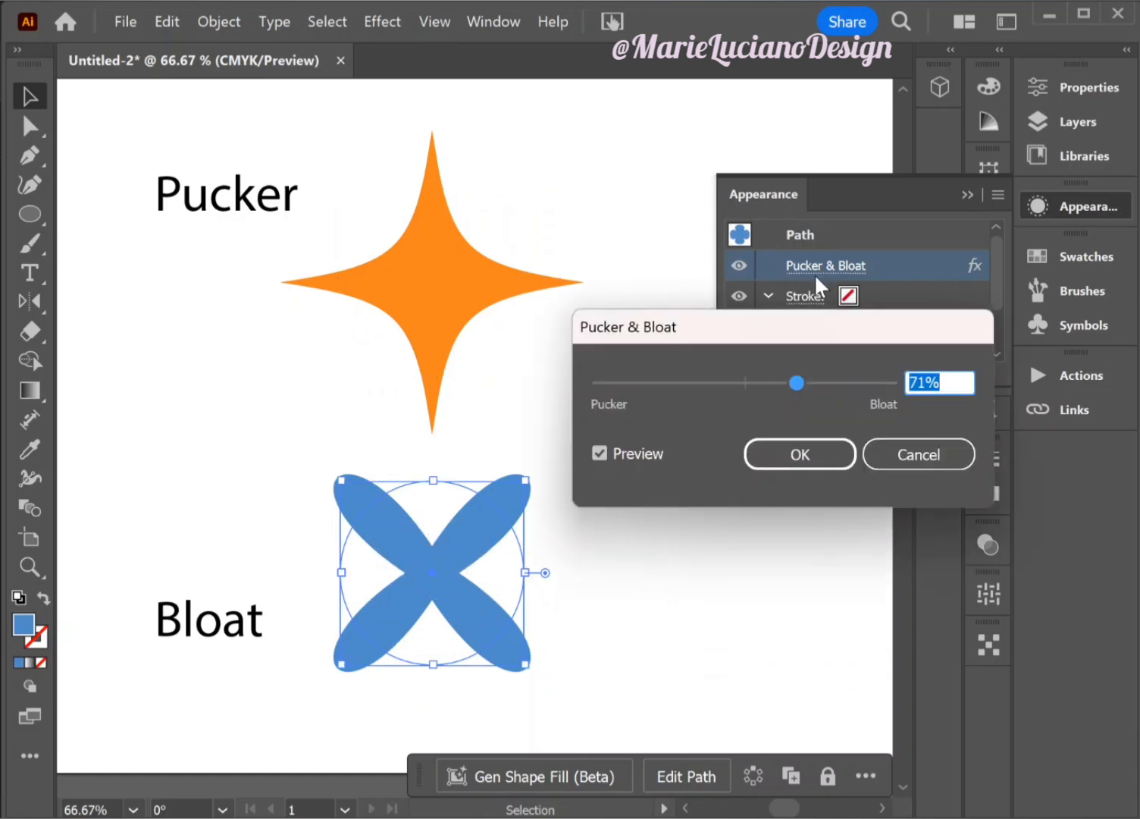
pyautogui.moveTo(822, 382); pyautogui.dragTo(857, 383)
pyautogui.click(794, 387)
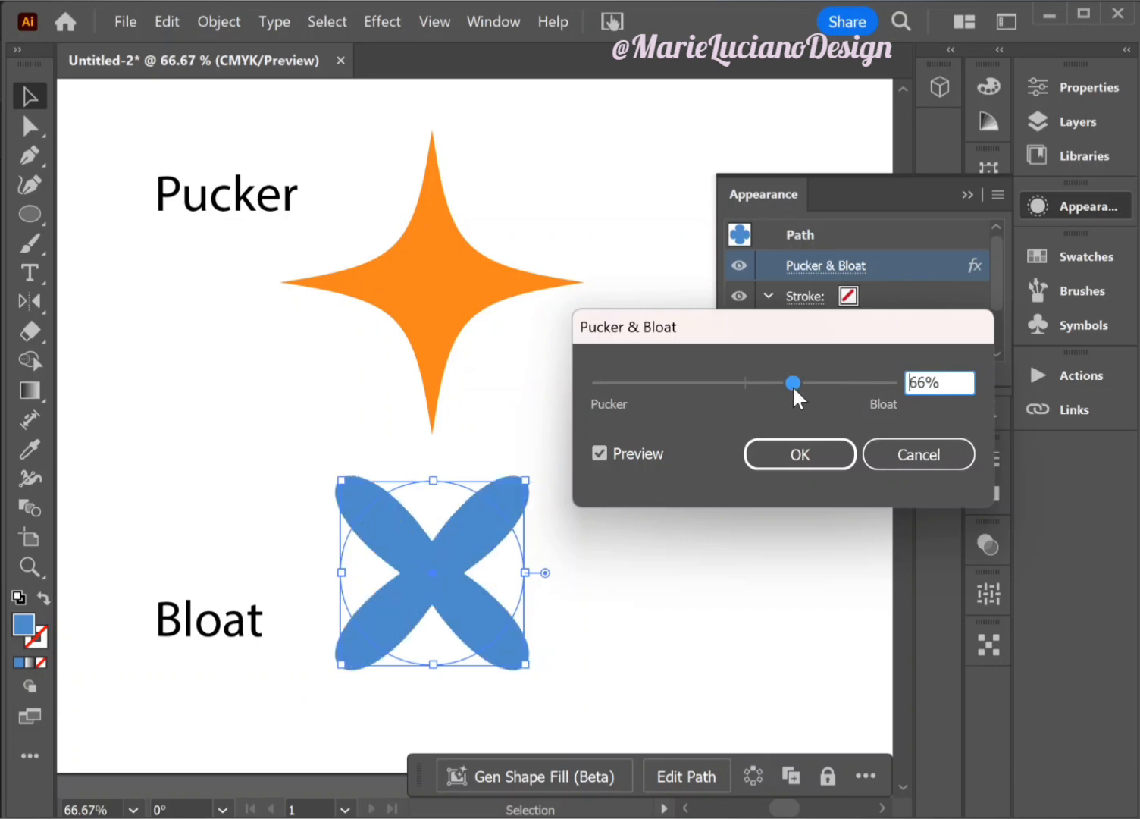
pyautogui.moveTo(716, 385); pyautogui.dragTo(666, 384)
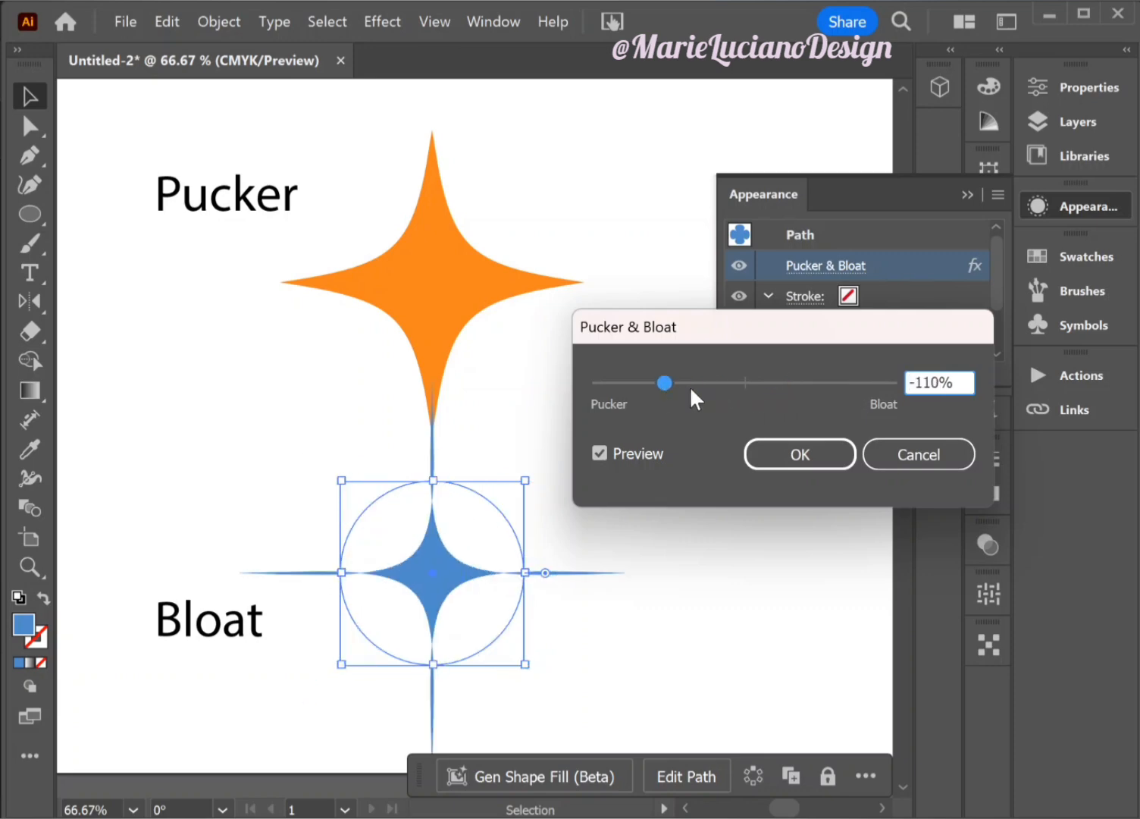
pyautogui.click(847, 386)
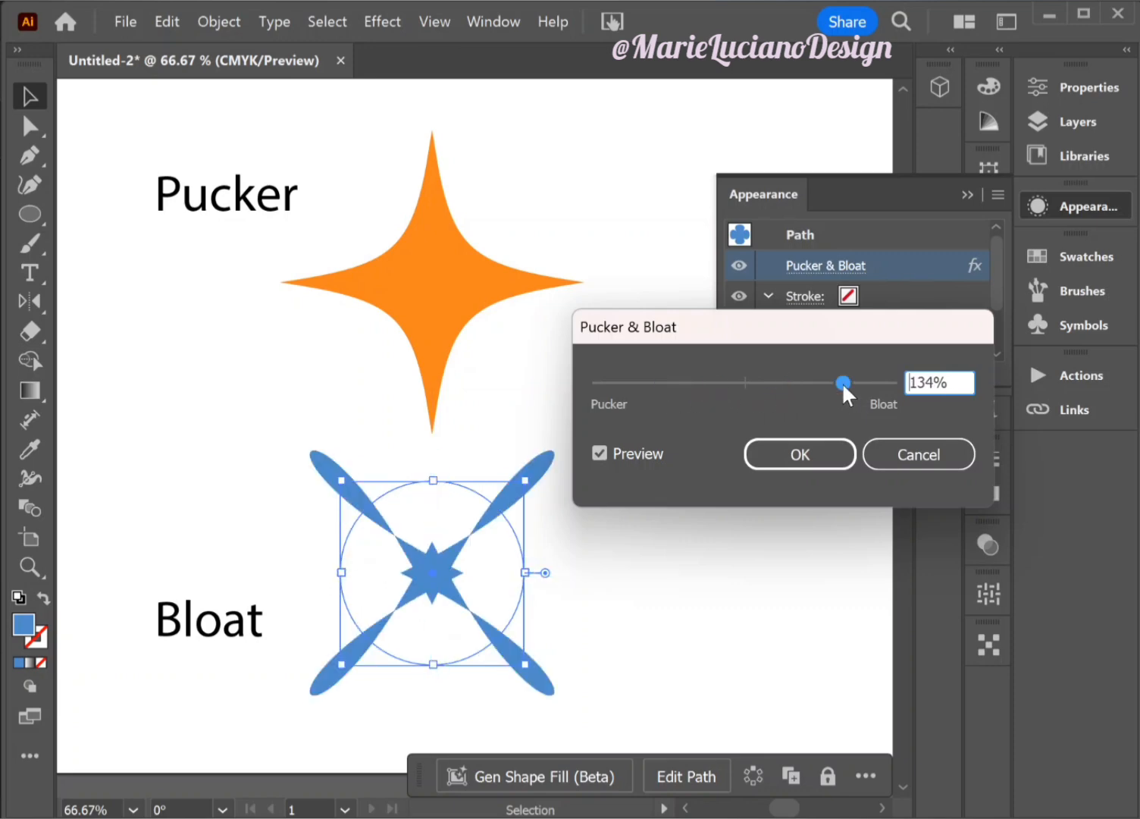
pyautogui.click(908, 459)
pyautogui.click(728, 656)
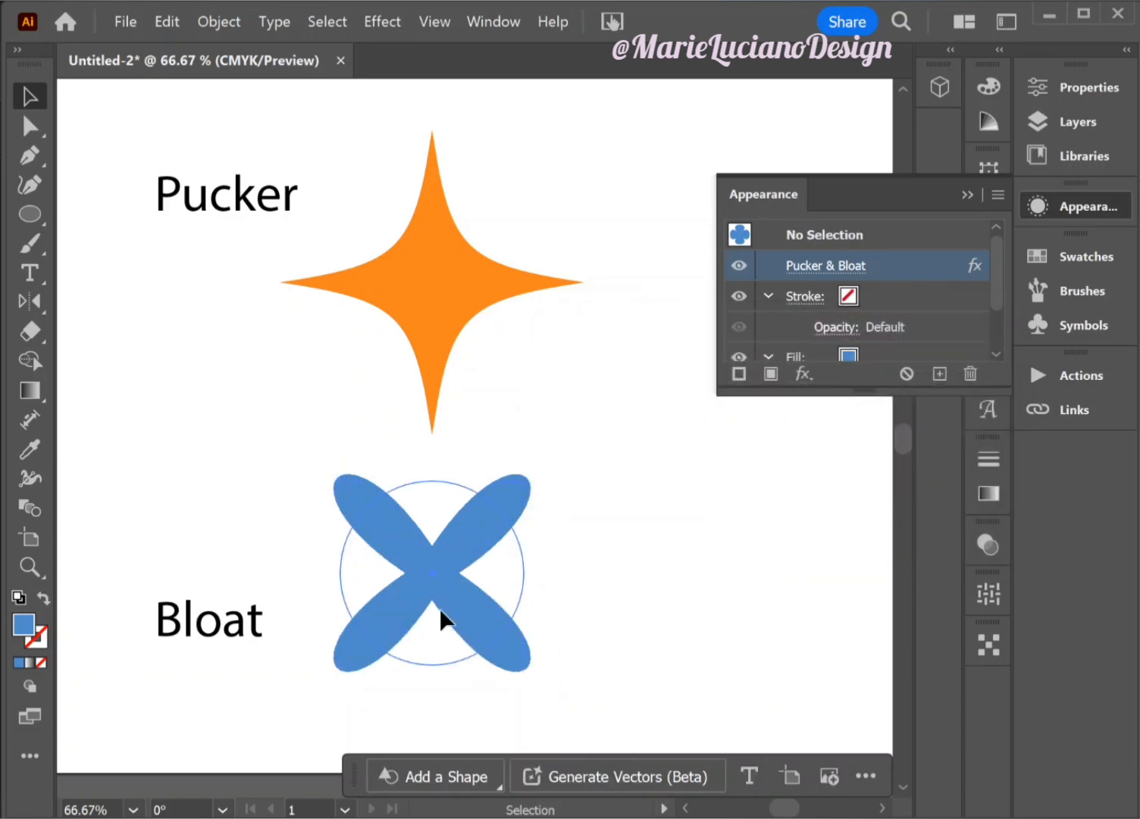
# - Expand the appearance of the orange star so its outline becomes an editable path
pyautogui.click(443, 619)
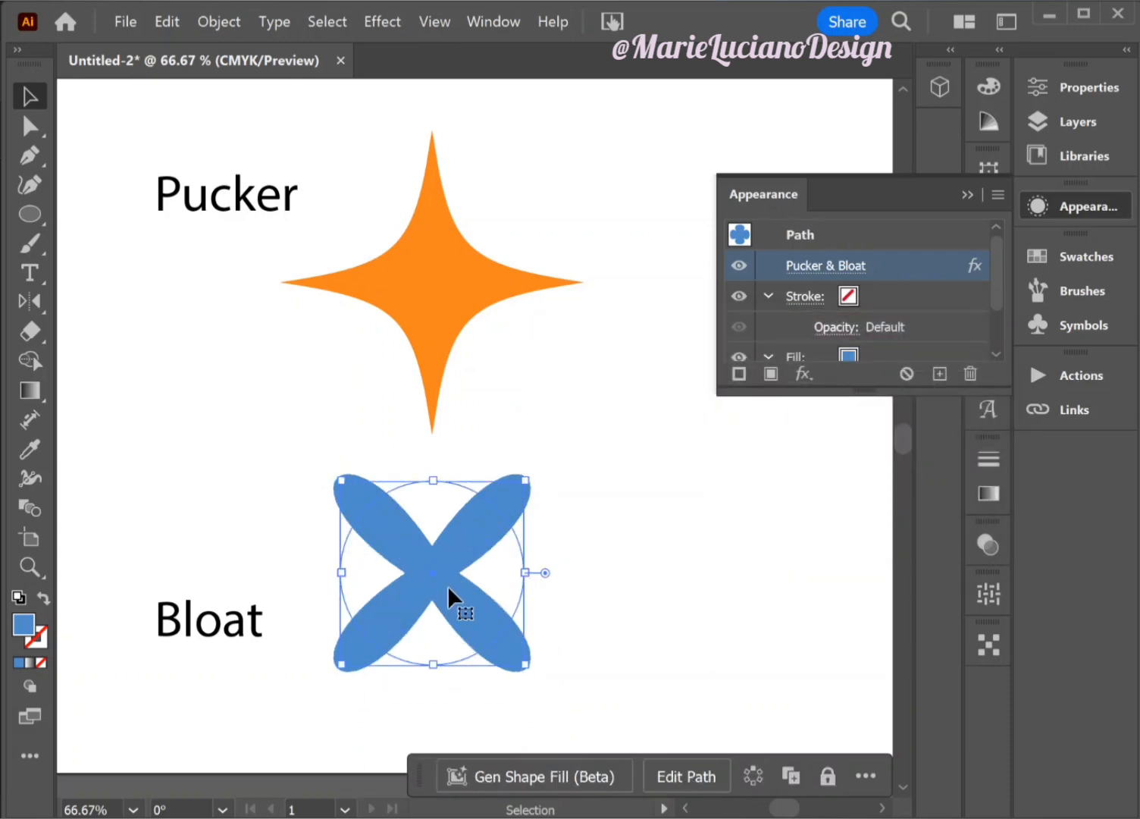
pyautogui.click(448, 322)
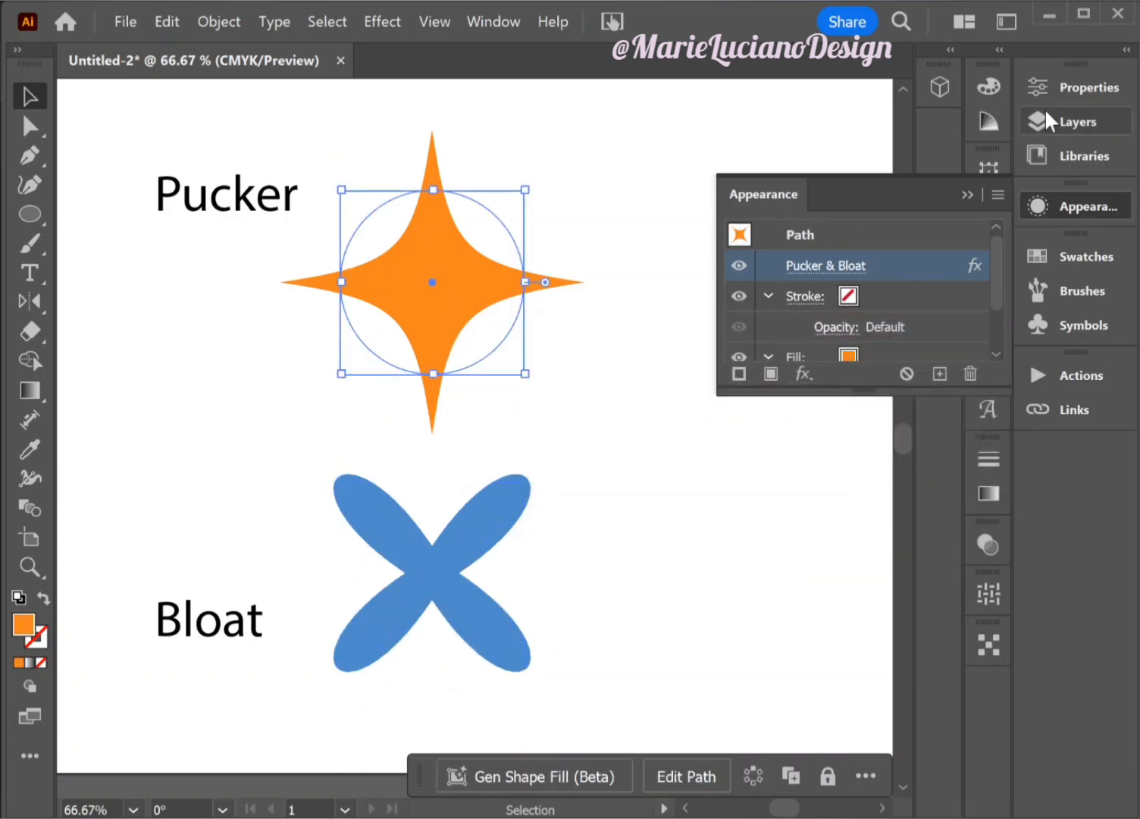
pyautogui.click(968, 194)
pyautogui.click(219, 23)
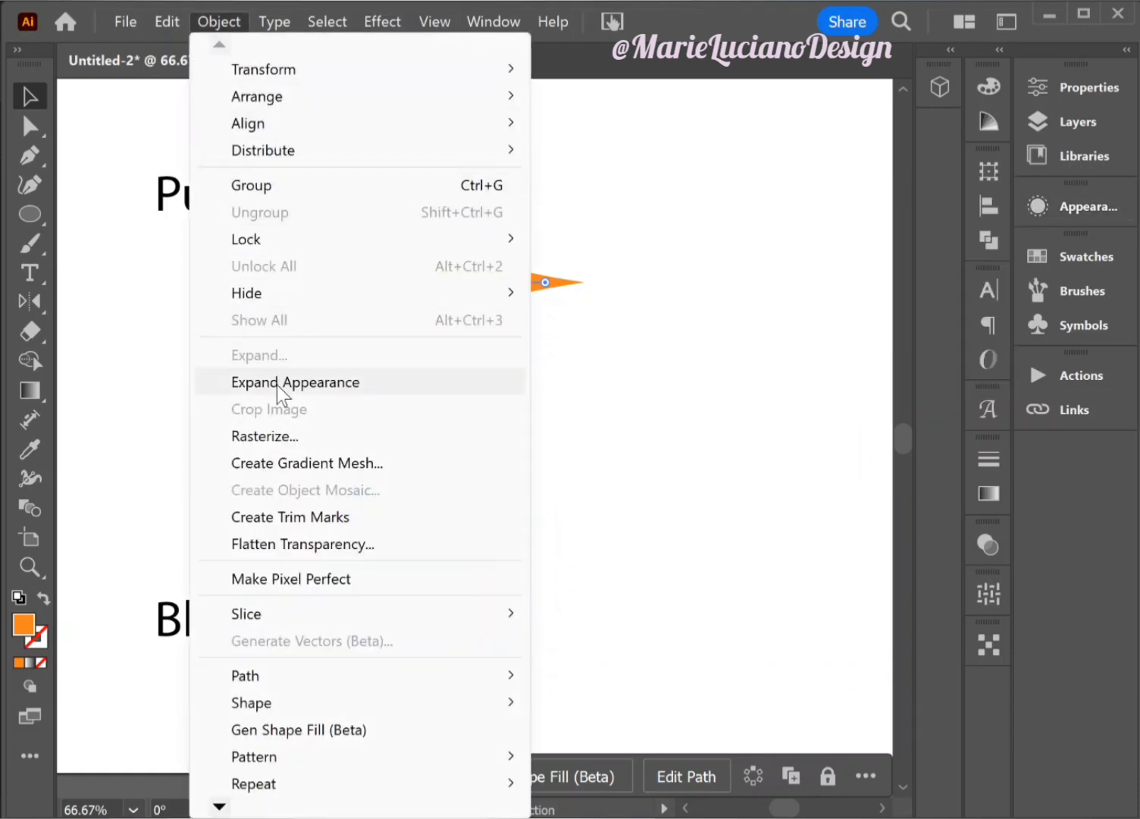
pyautogui.click(318, 387)
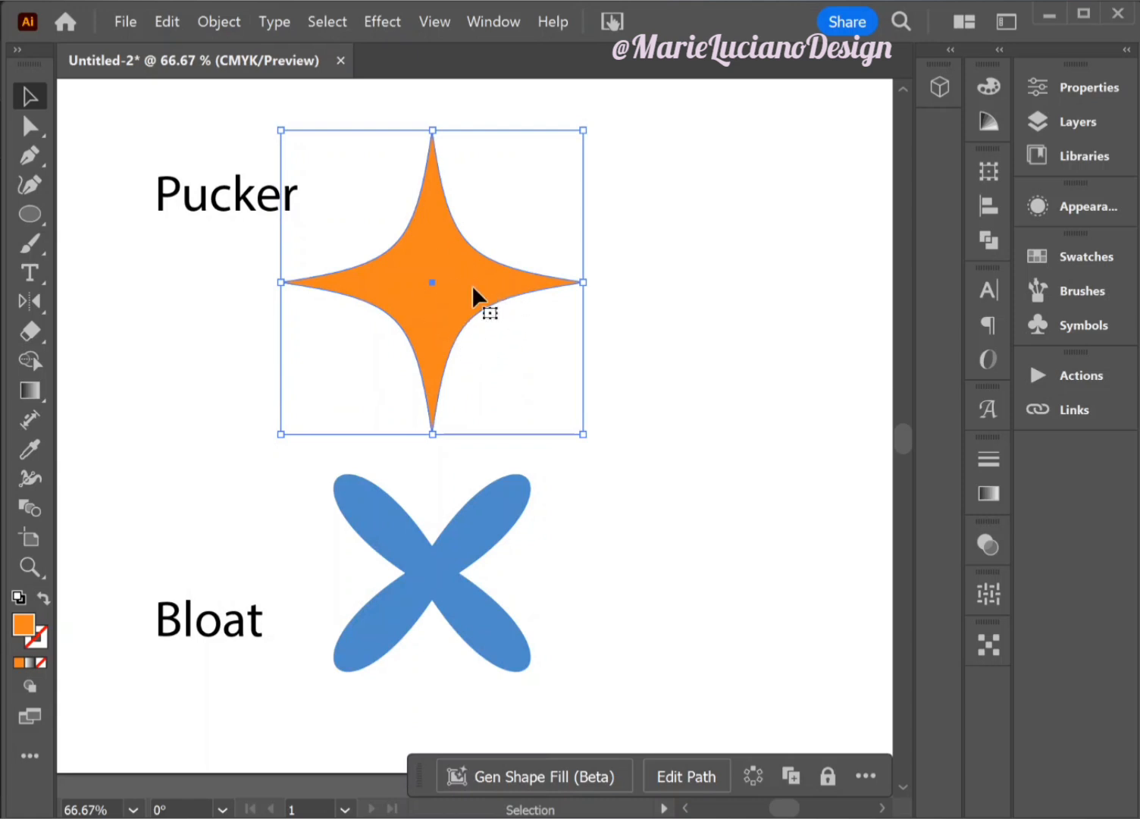
# - Try reshaping the expanded star by rounding its upper tip and moving its lower anchor point up towards the centre
pyautogui.click(27, 125)
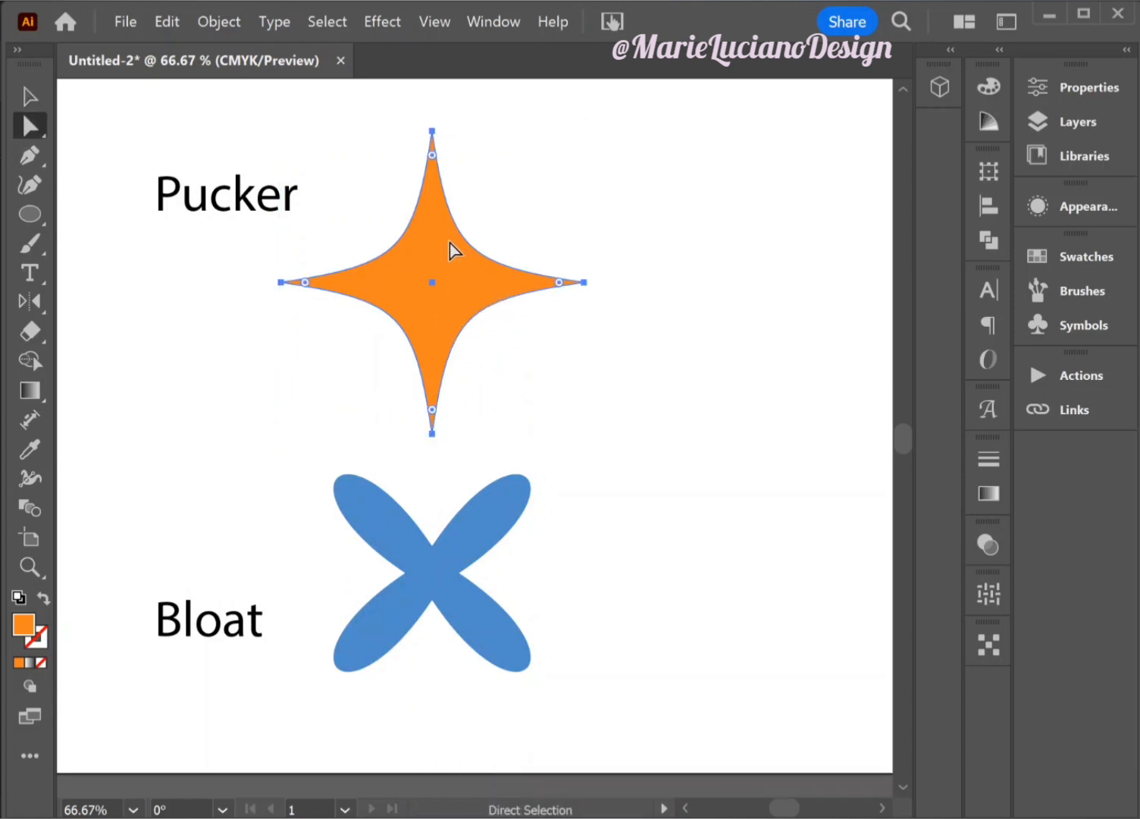
pyautogui.click(439, 146)
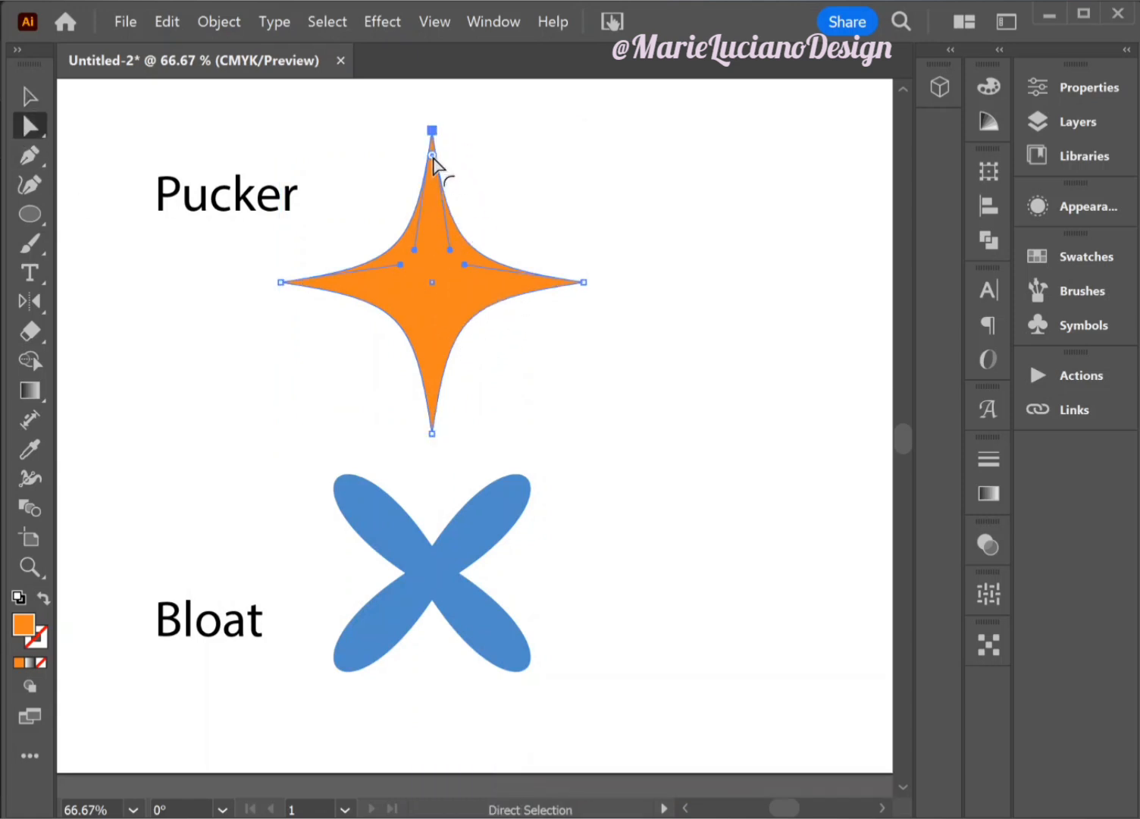
pyautogui.moveTo(435, 169); pyautogui.dragTo(438, 272)
pyautogui.moveTo(434, 429); pyautogui.dragTo(438, 345)
pyautogui.click(486, 358)
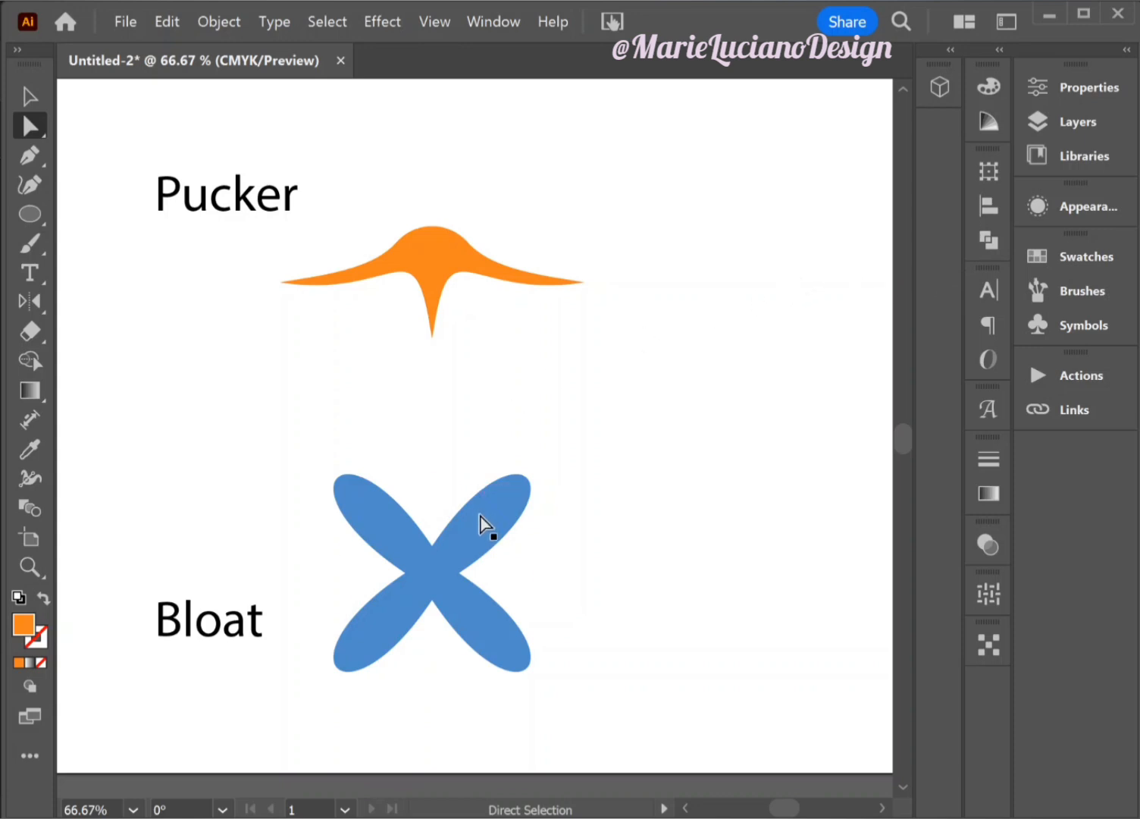
pyautogui.click(485, 526)
pyautogui.click(696, 375)
# - Undo both the lower anchor move and the upper tip rounding on the orange star, and deselect it
pyautogui.hotkey('ctrl', 'z')
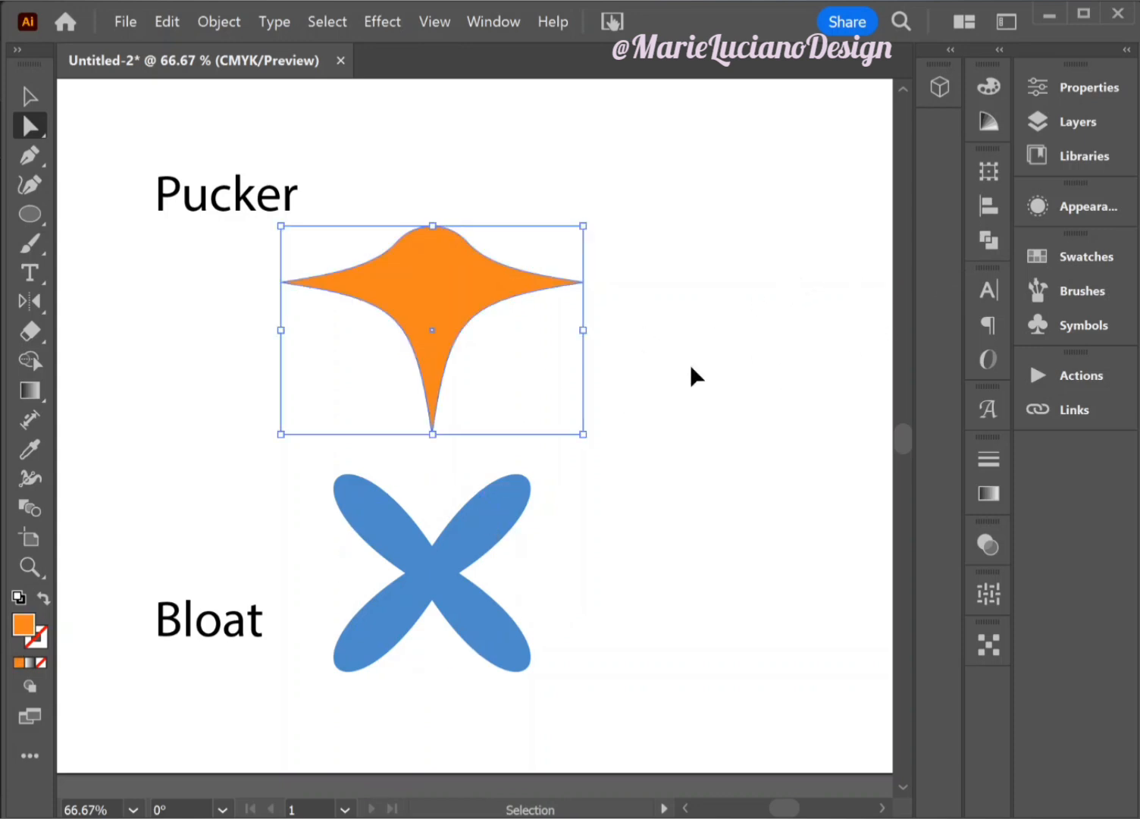
pyautogui.hotkey('ctrl', 'z')
pyautogui.click(696, 375)
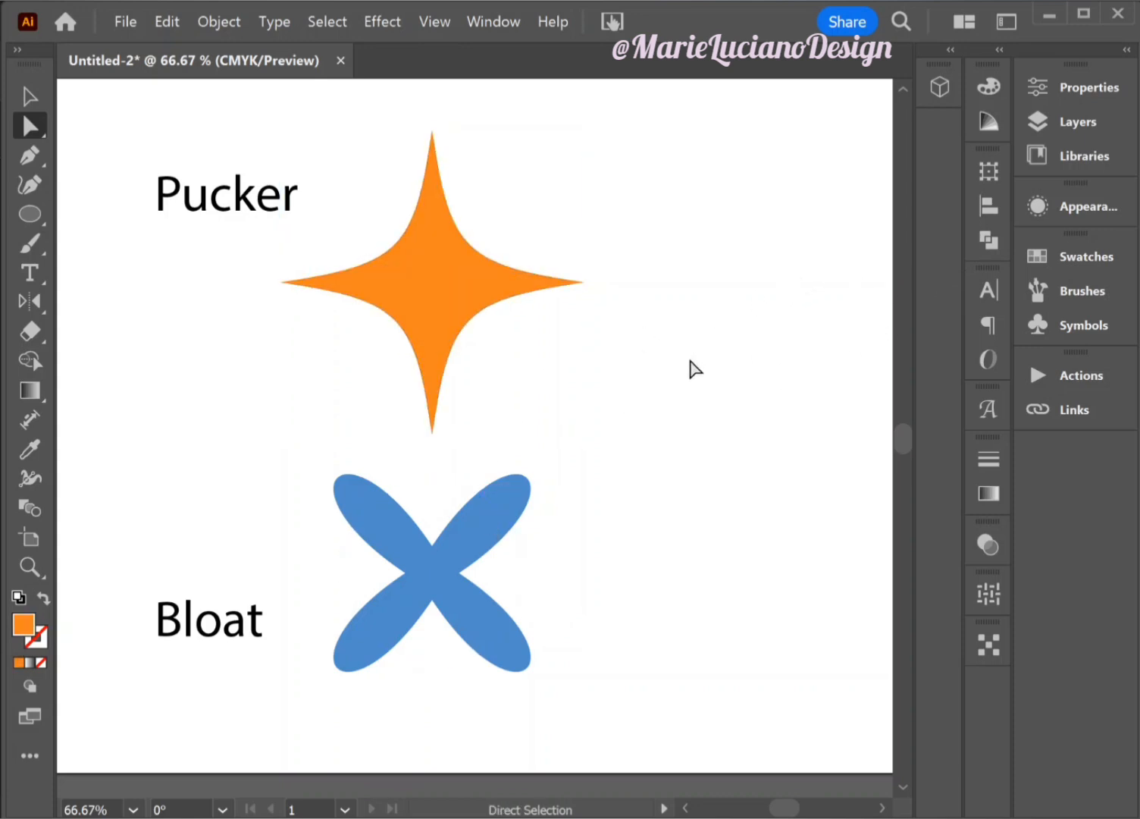